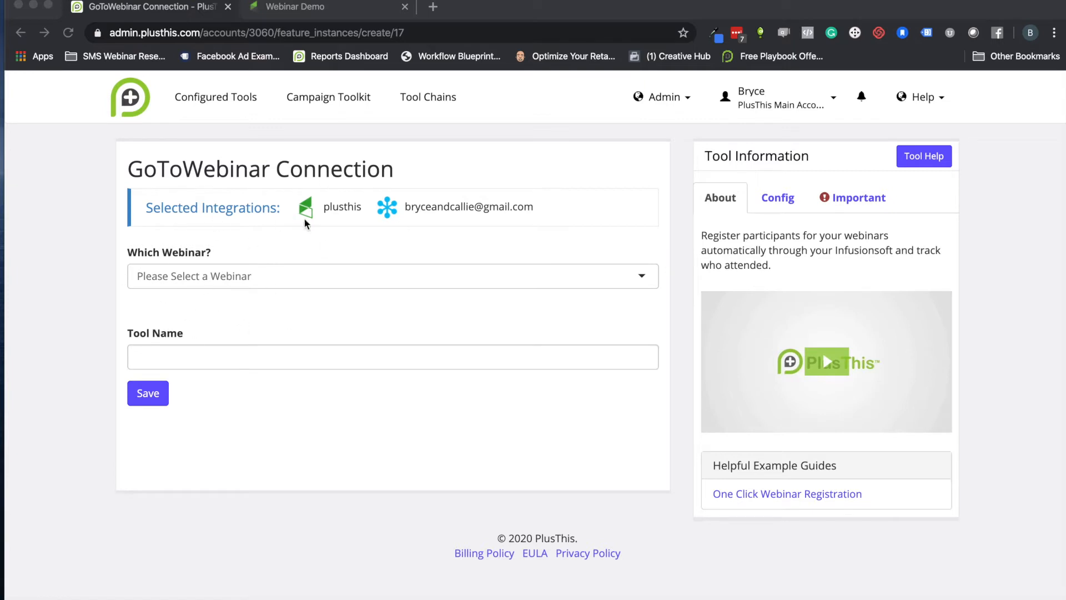
Switch to the Webinar Demo campaign in Infusionsoft and open the Register for Webinar sequence.
click(305, 8)
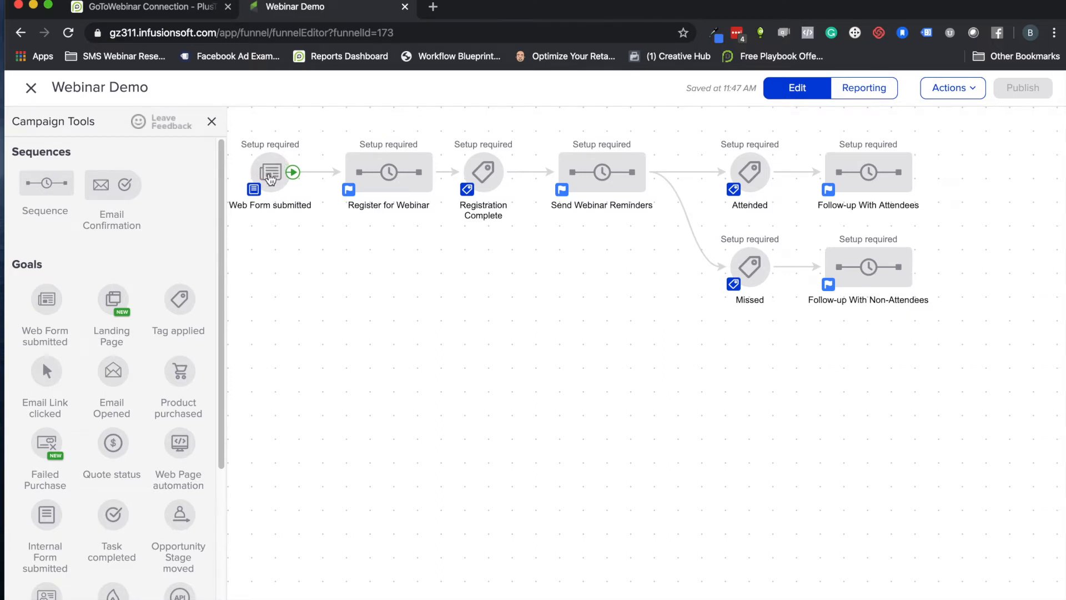
click(375, 176)
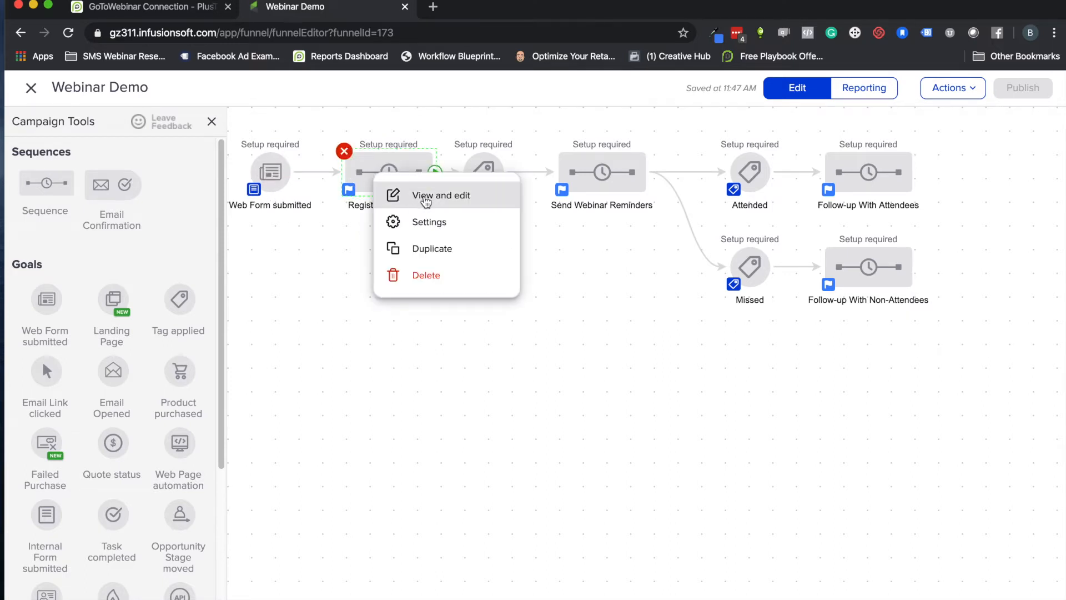
click(436, 197)
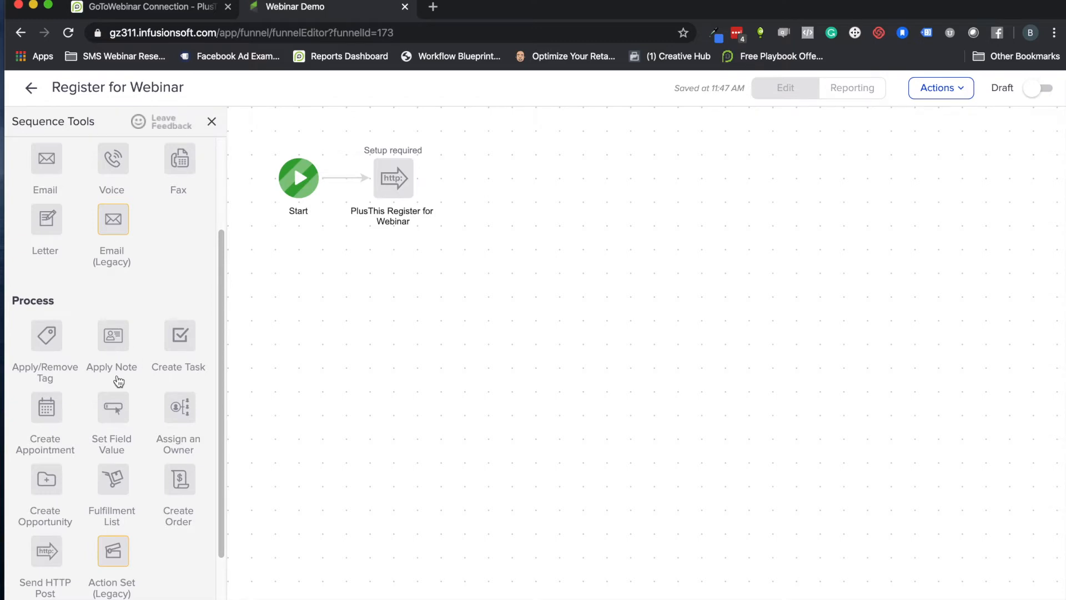
Add a Send HTTP Post after the PlusThis Register for Webinar element, and delete it again.
scroll(98, 417, down, 2)
drag(47, 471, 491, 181)
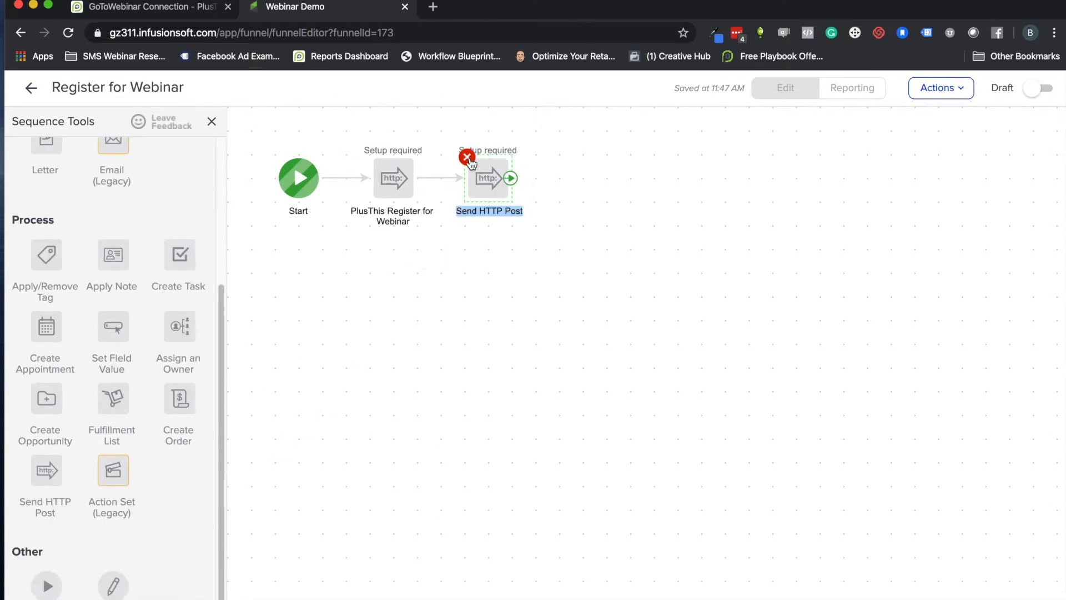
click(467, 157)
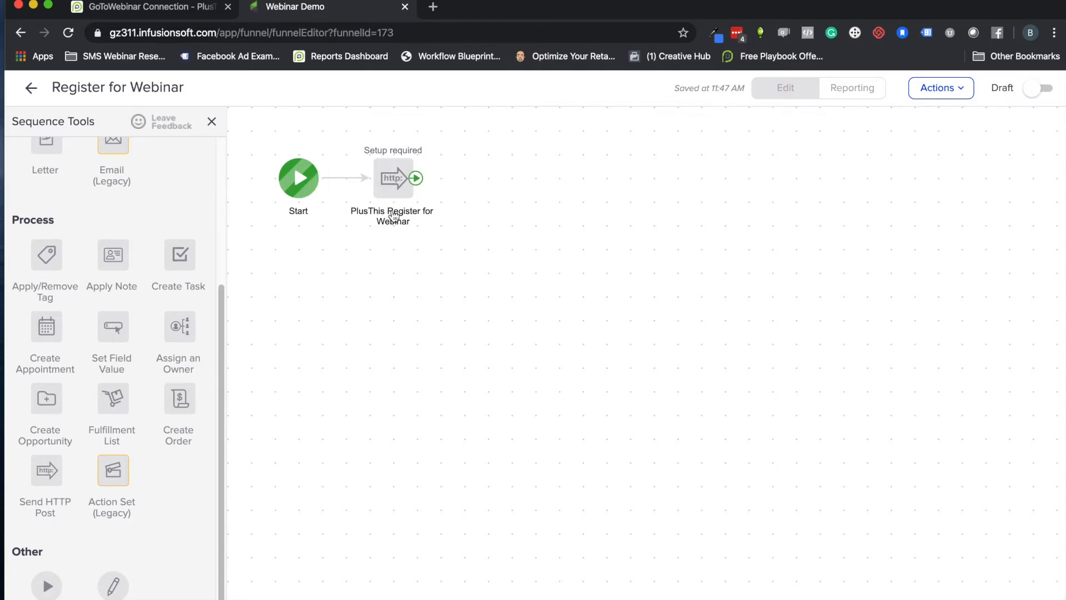
Review the PlusThis Register for Webinar HTTP post settings and return to the campaign overview.
click(398, 177)
click(440, 200)
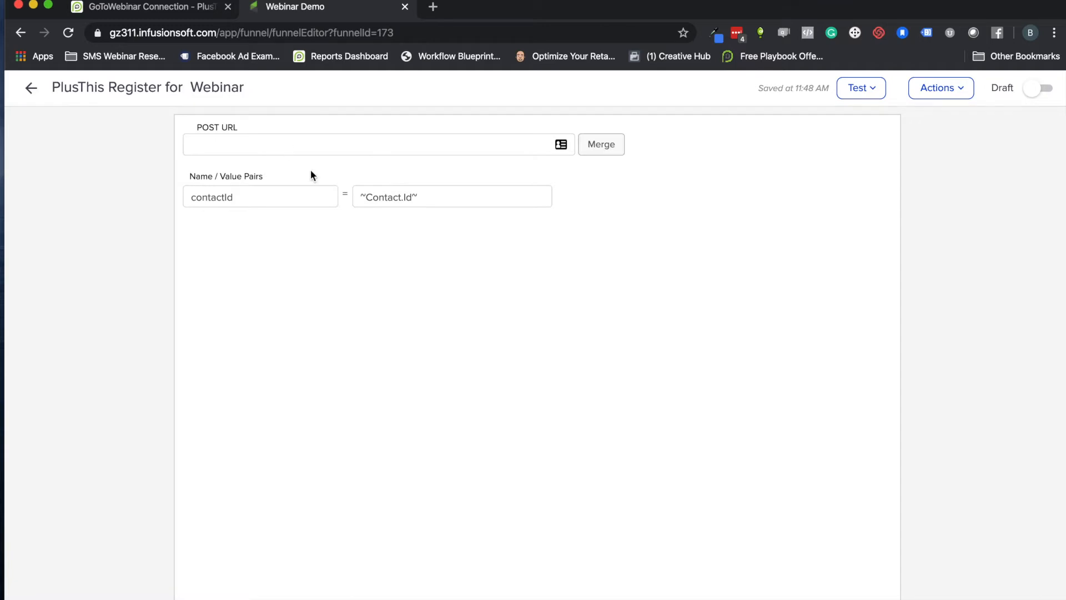
click(31, 88)
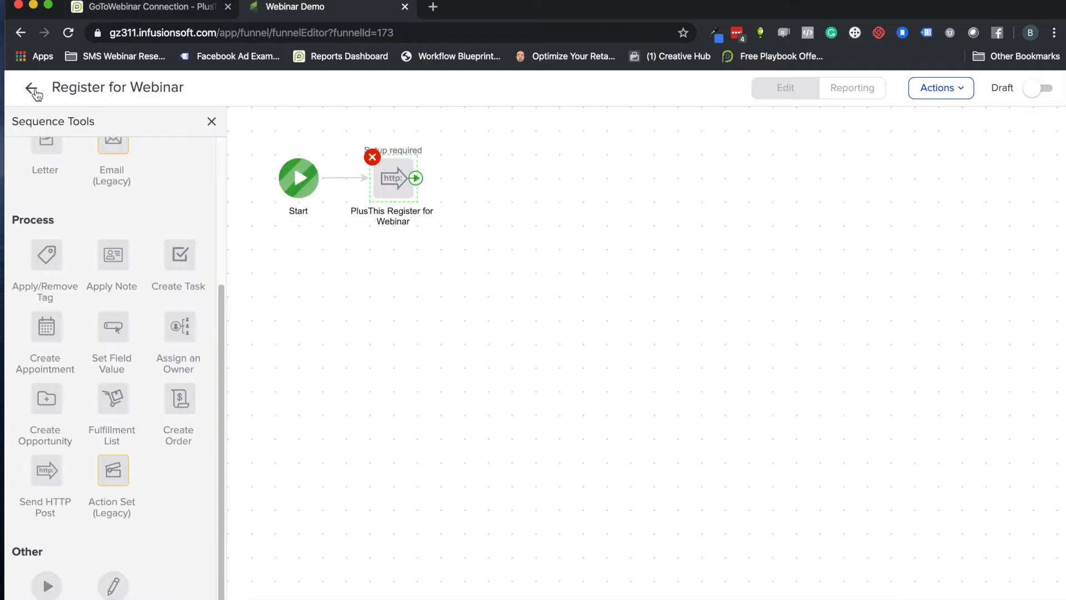
click(32, 88)
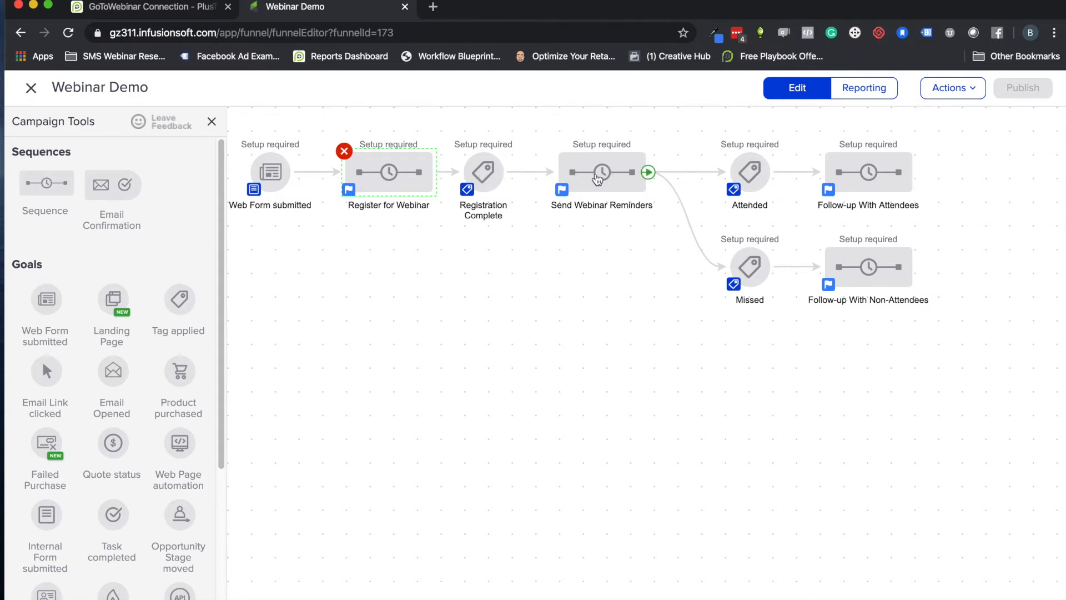
Examine the join link merge field in the Send Webinar Reminders sequence's registration confirmation email, and return to the campaign overview.
click(601, 177)
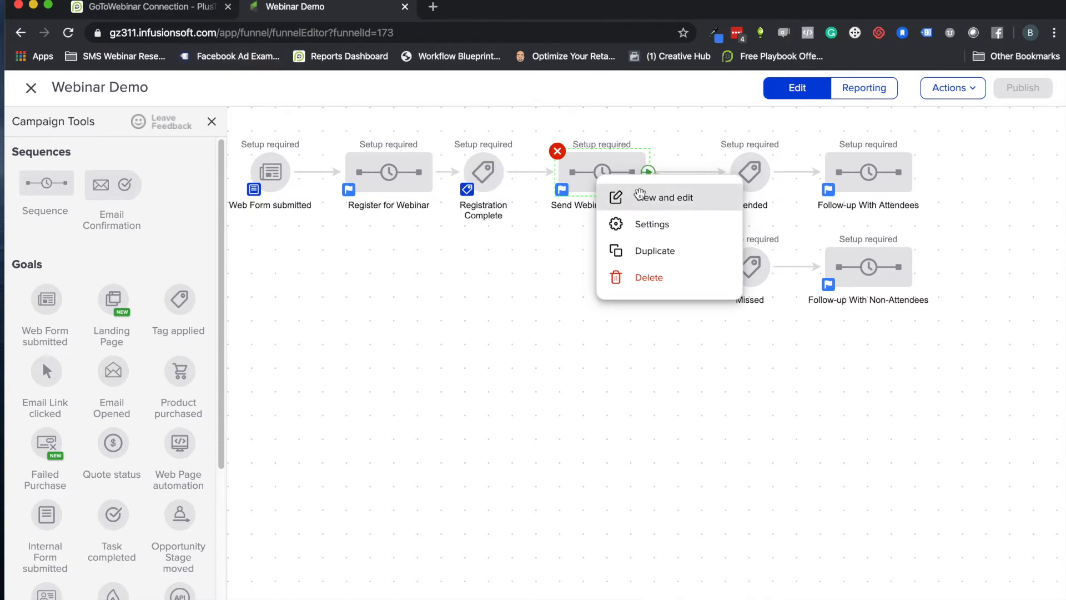
click(637, 197)
click(528, 227)
click(585, 250)
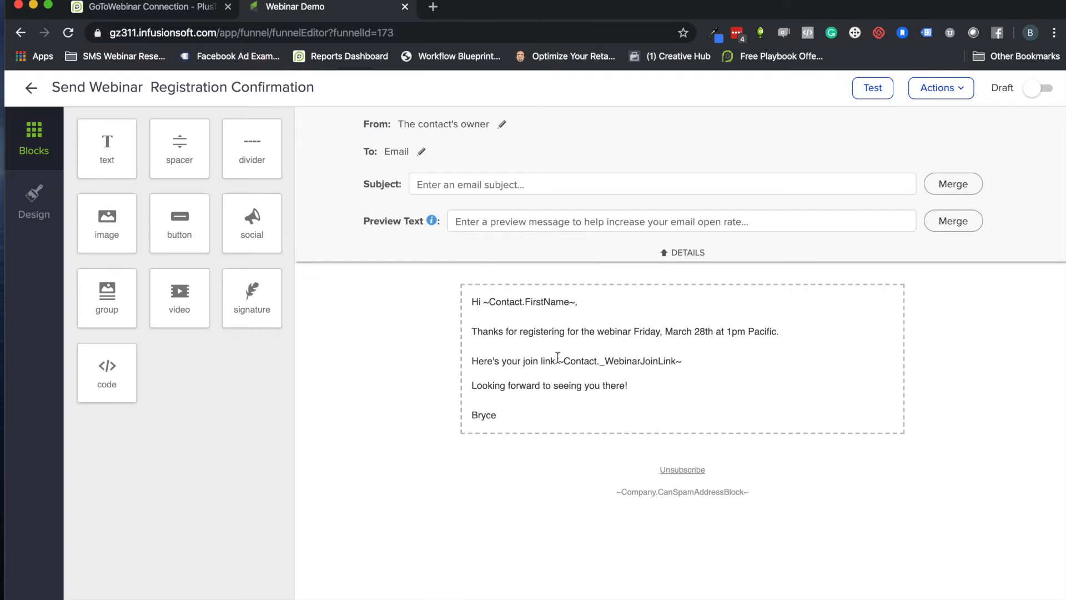
drag(558, 357, 556, 383)
click(565, 403)
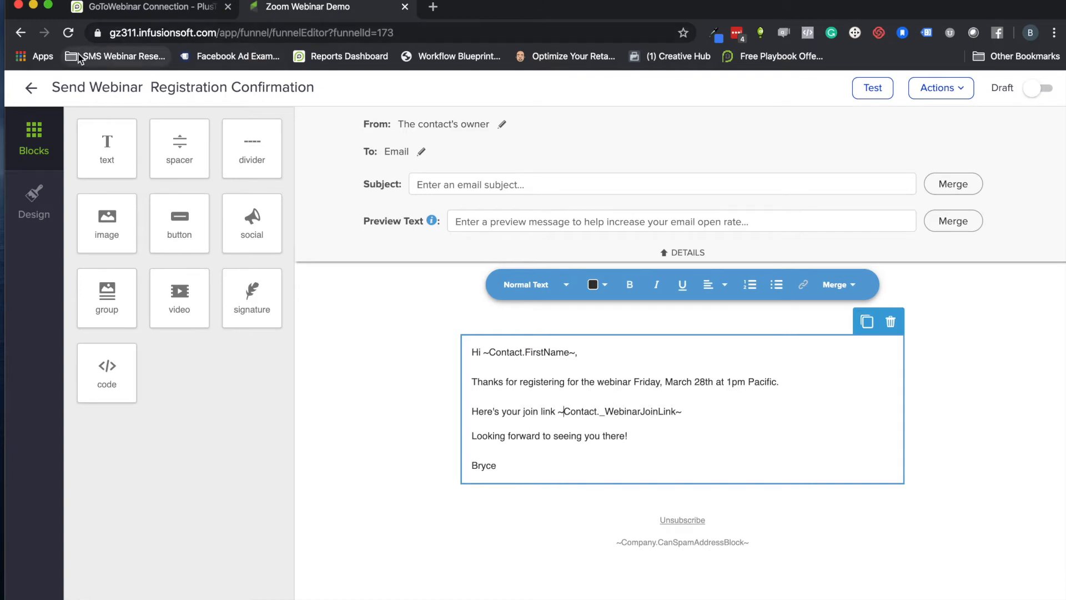
click(32, 89)
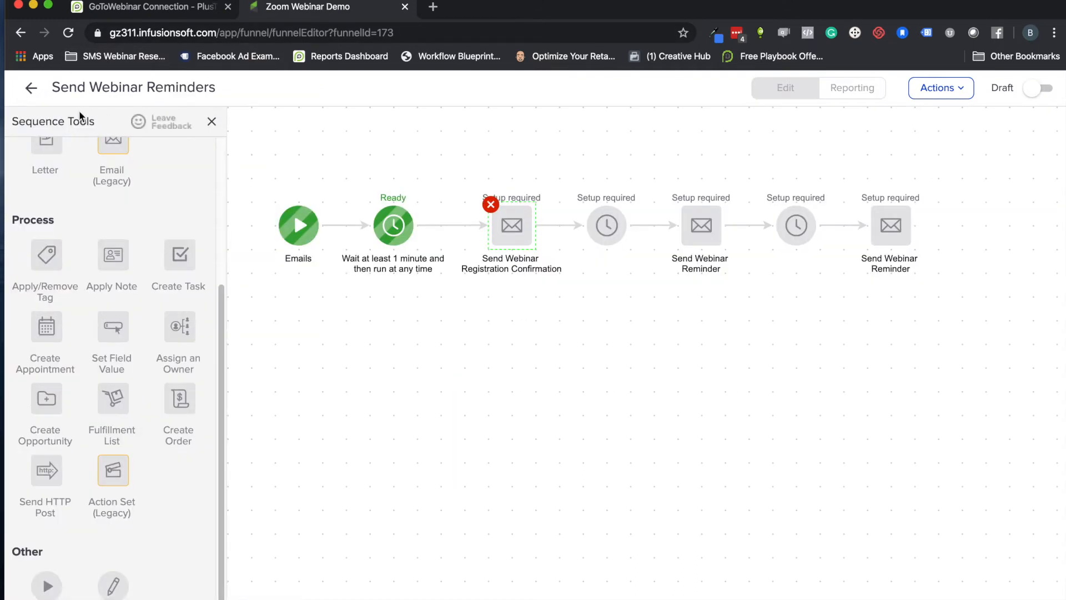
click(33, 89)
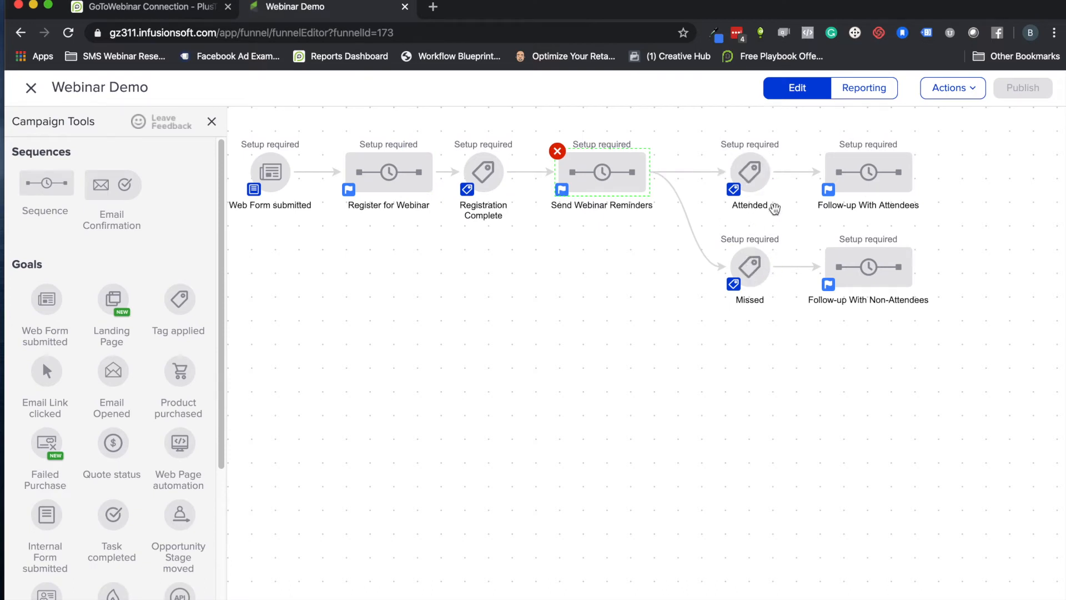
click(557, 298)
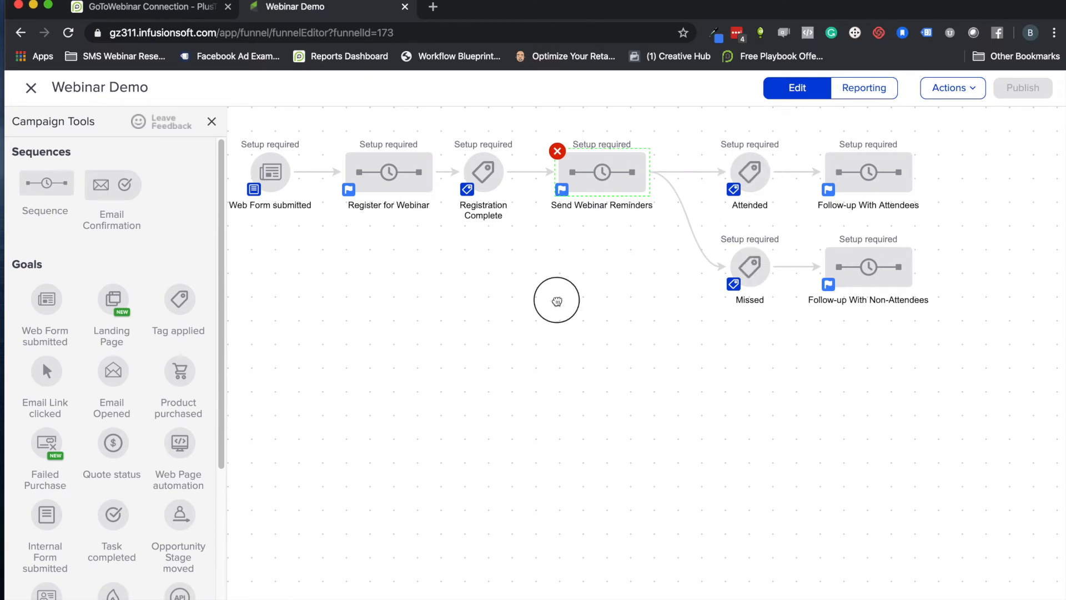
drag(338, 264, 368, 264)
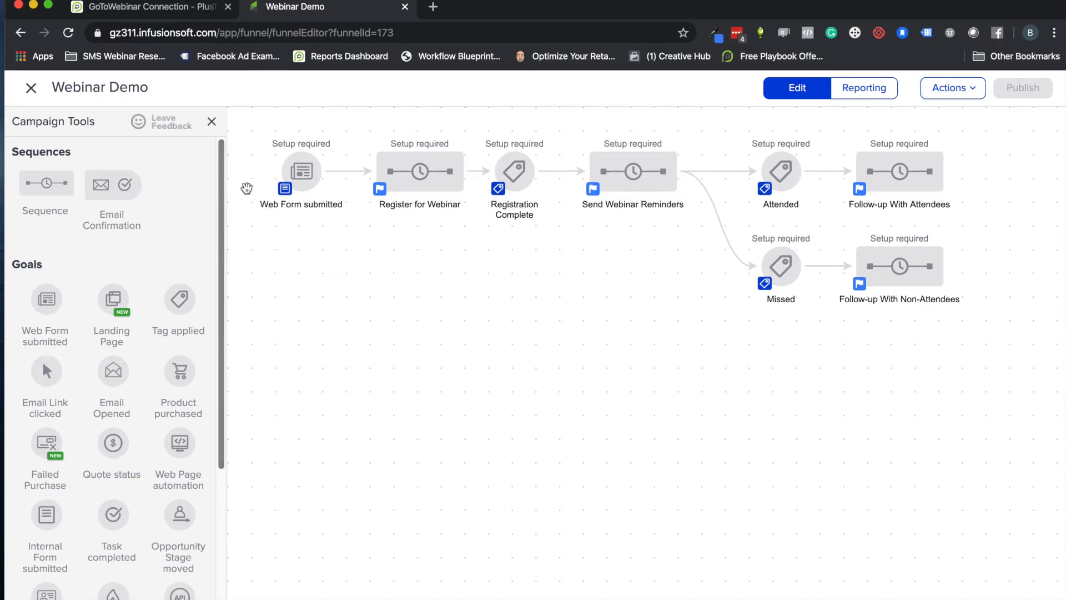
Switch back to PlusThis and select Sample Webinar (Aug 7 8:15 am - 9:15 am PDT) for the GoToWebinar connection.
click(157, 10)
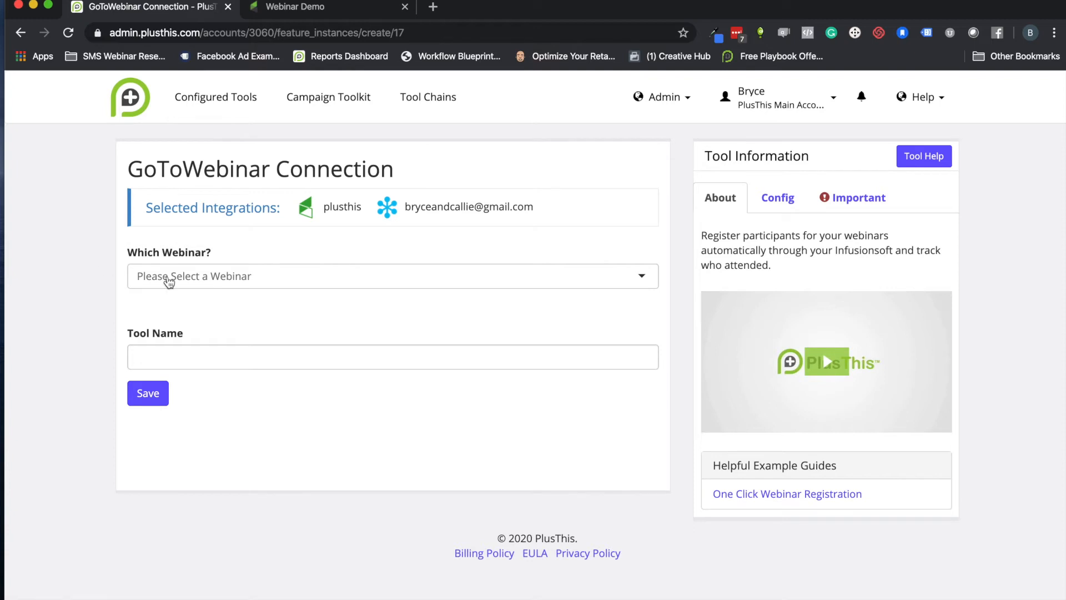
click(188, 276)
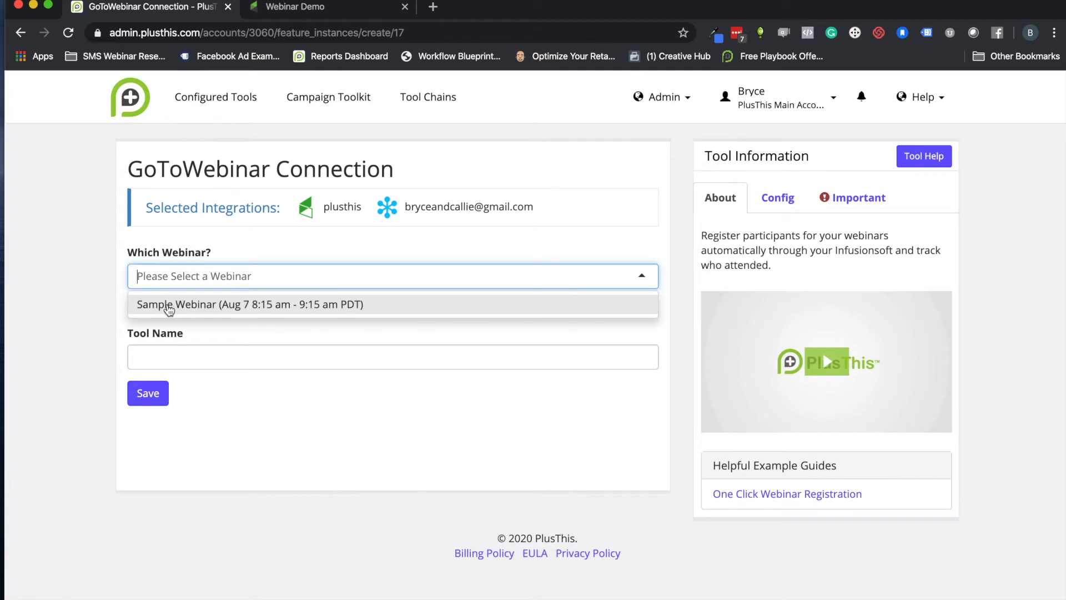
click(159, 310)
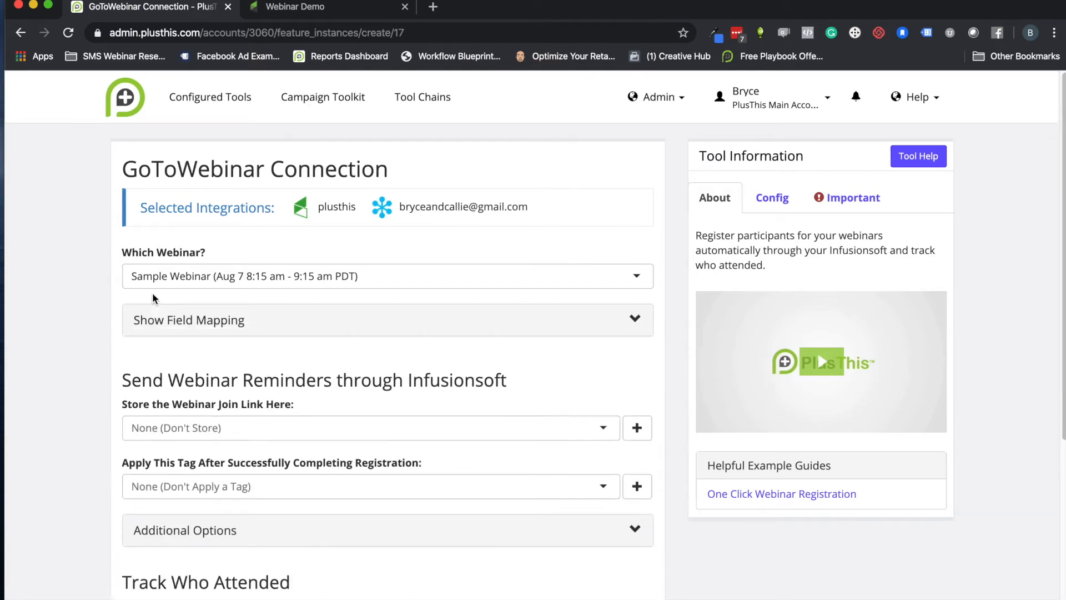
Store the webinar join link in the Webinar Join Link website field.
scroll(113, 321, down, 3)
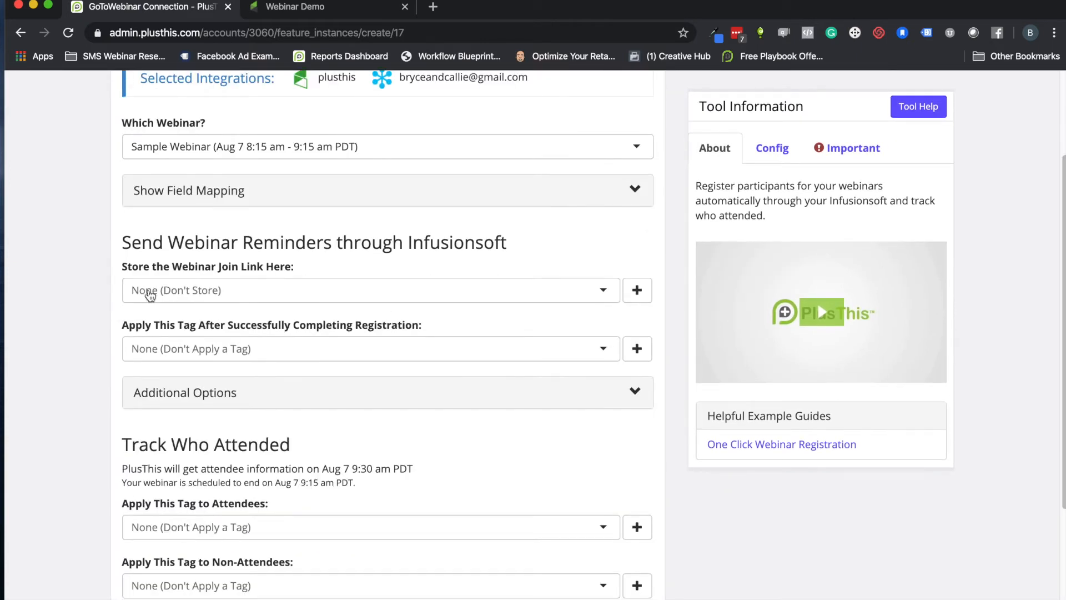
click(154, 290)
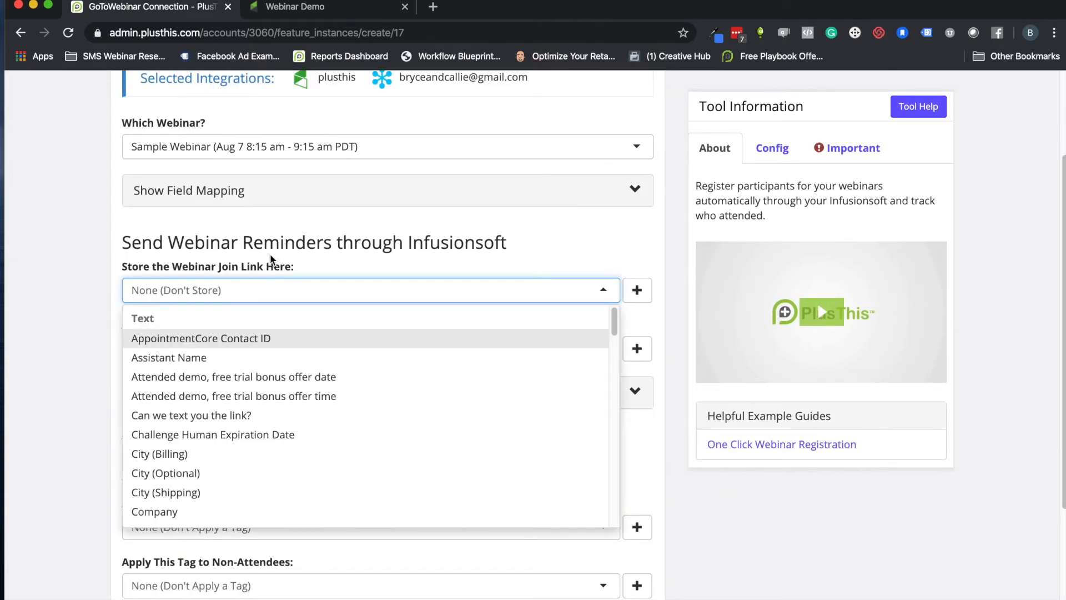
text(webinar)
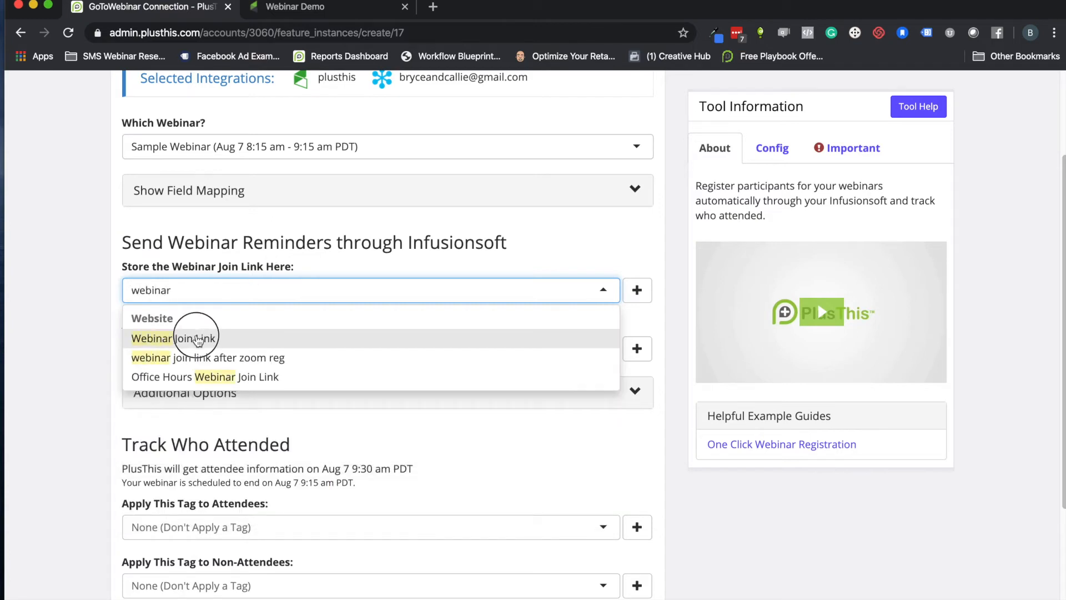
click(197, 338)
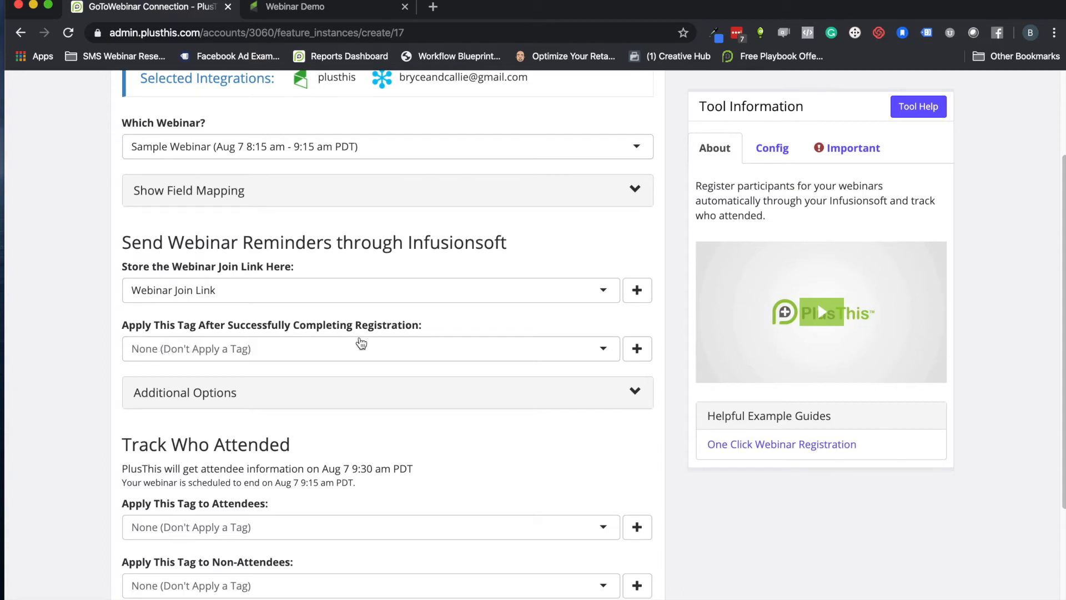
Check the campaign's Registration Complete goal in Infusionsoft, and set PlusThis to apply the Registered for Webinar tag after successful registration.
click(306, 7)
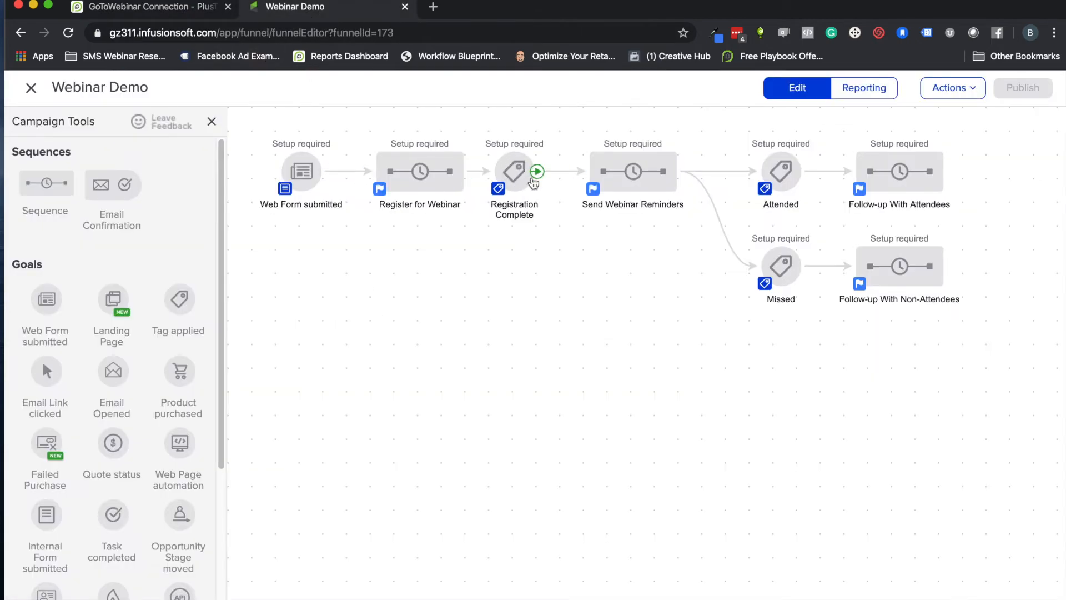
click(201, 12)
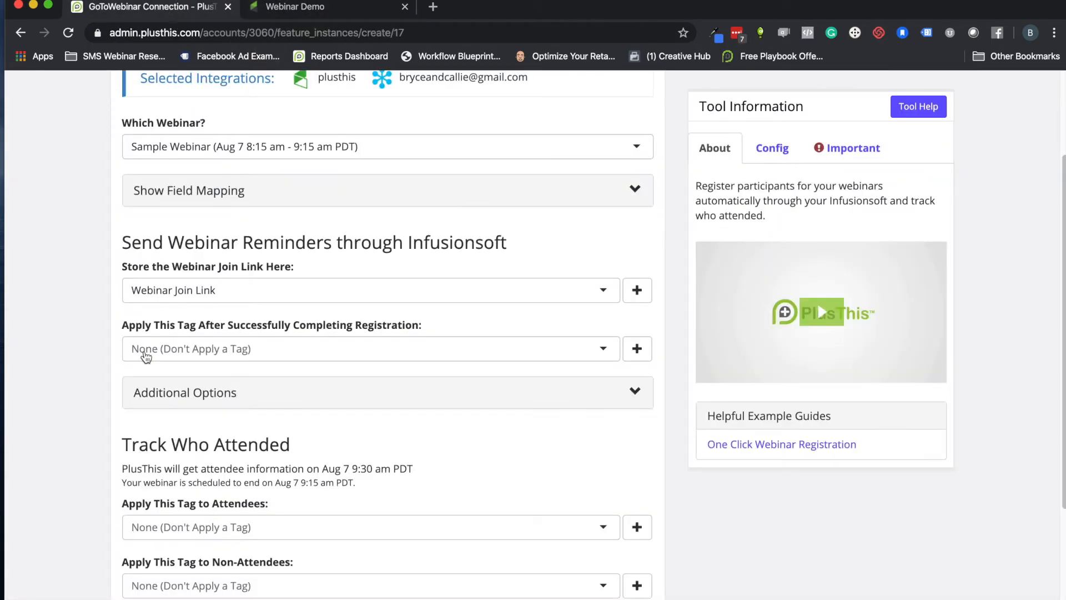
click(144, 350)
text(regi)
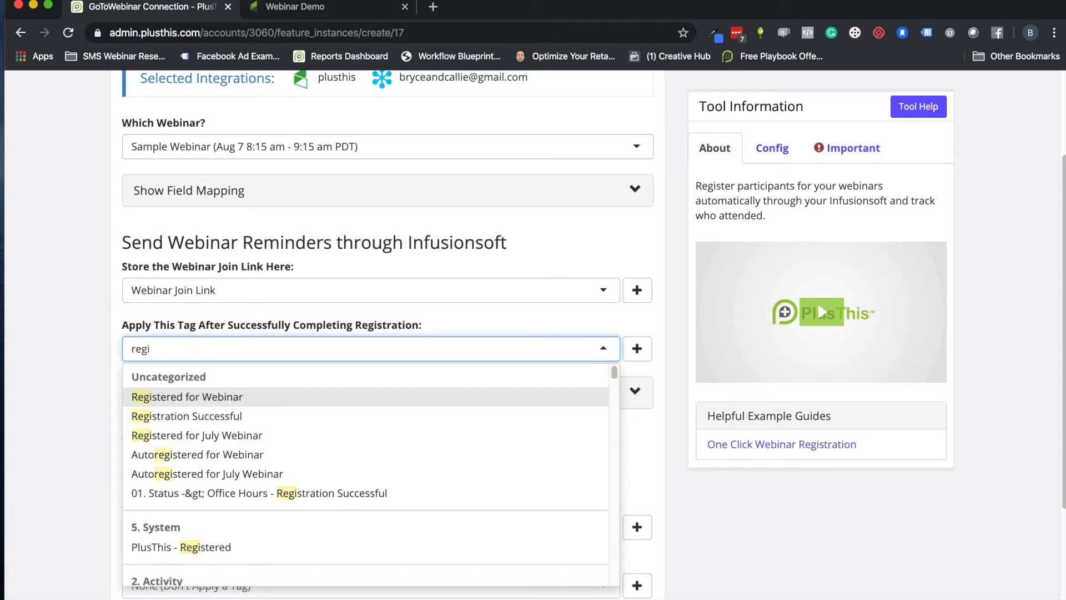
click(166, 396)
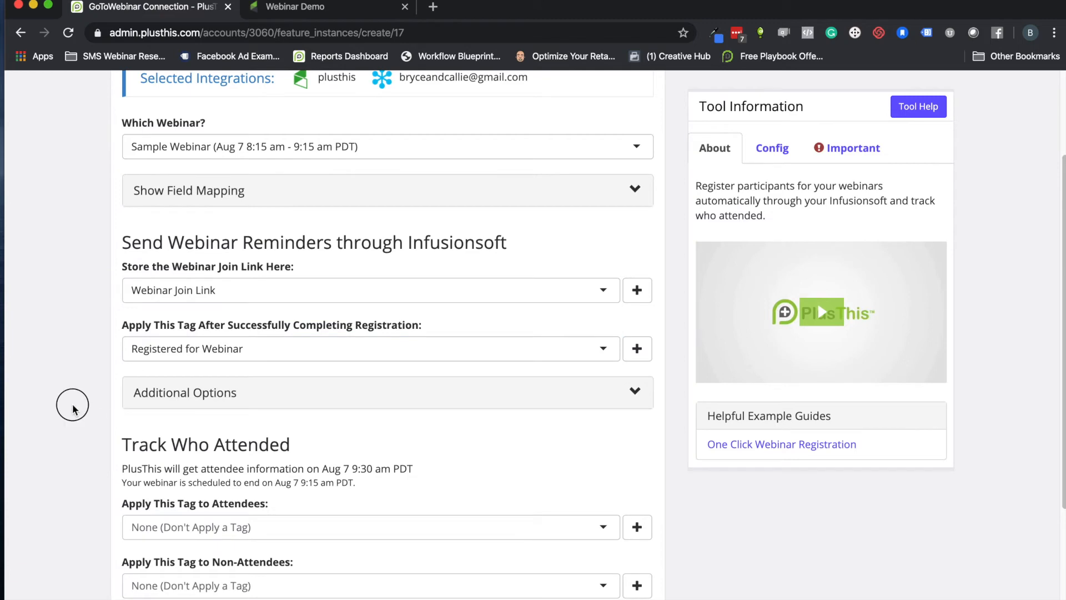
Set the attendee tag to Attended Webinar and the non-attendee tag to Missed Webinar.
scroll(89, 394, down, 1)
scroll(88, 389, down, 3)
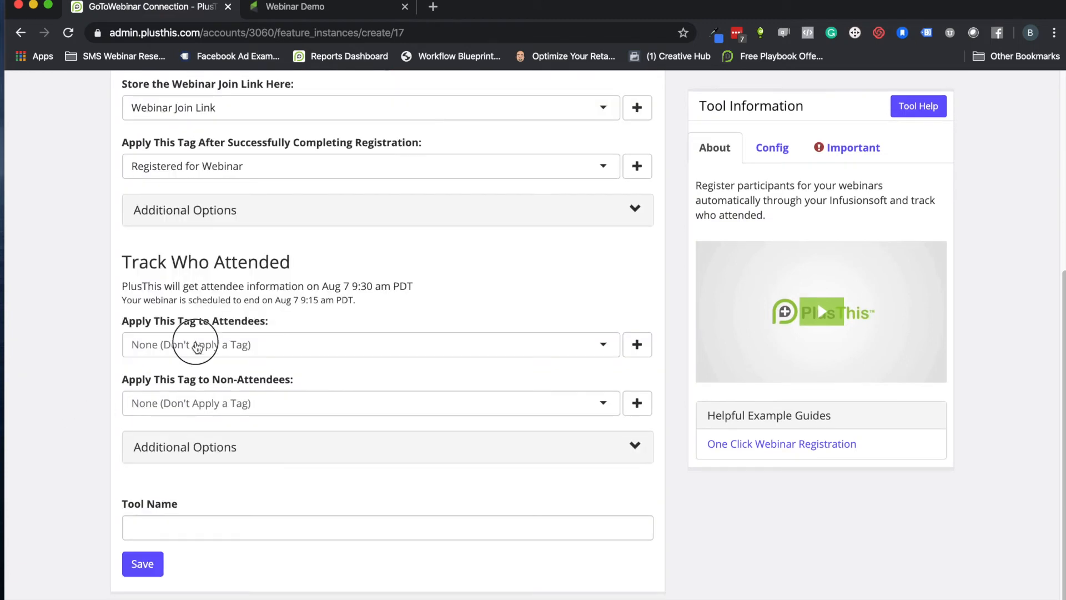
click(195, 343)
text(atten)
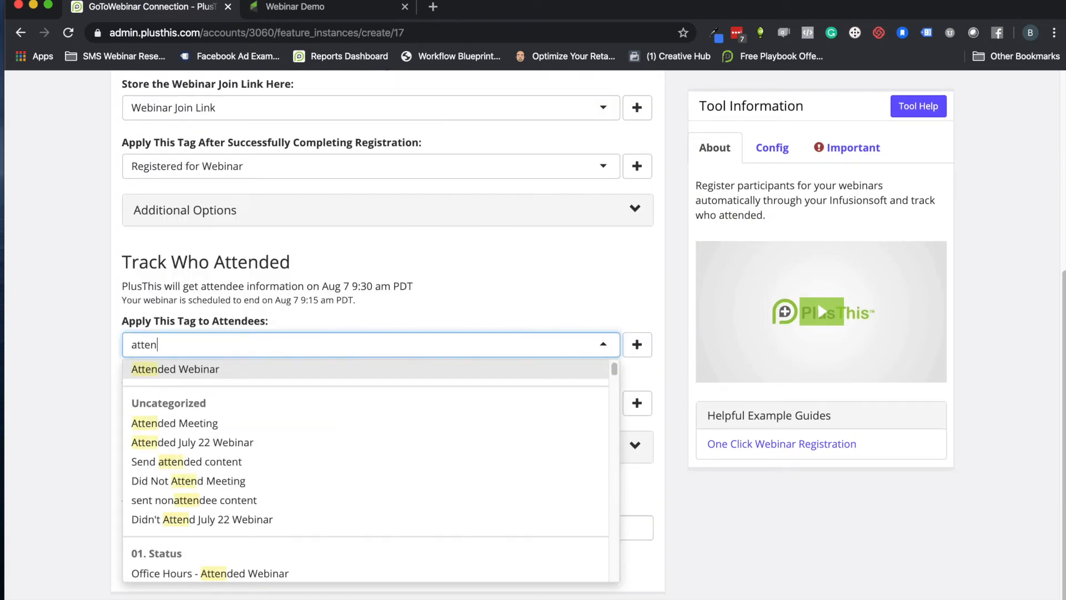
click(195, 370)
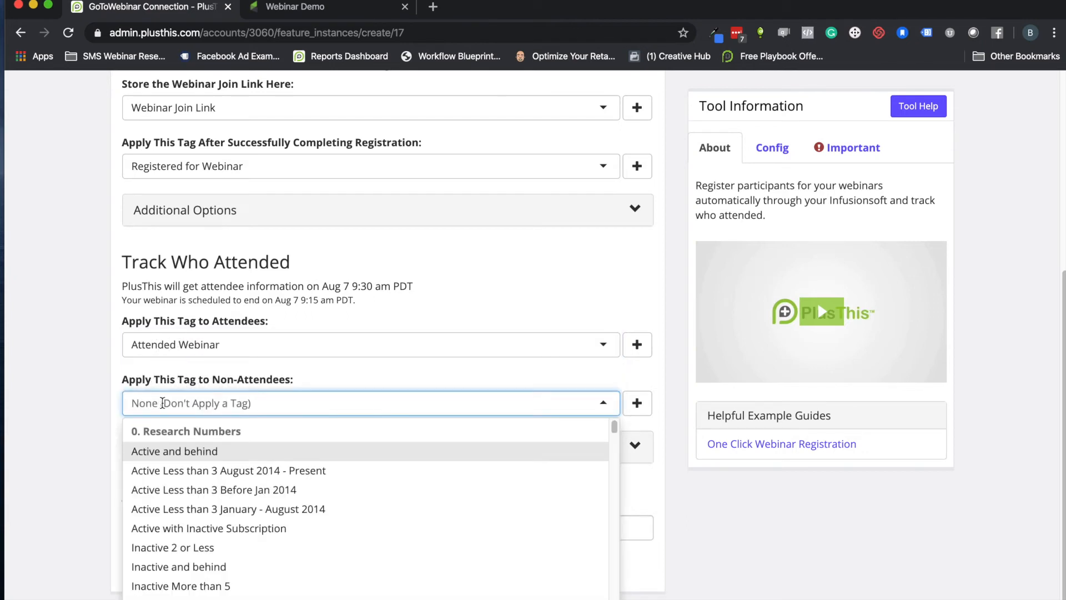
text(miss)
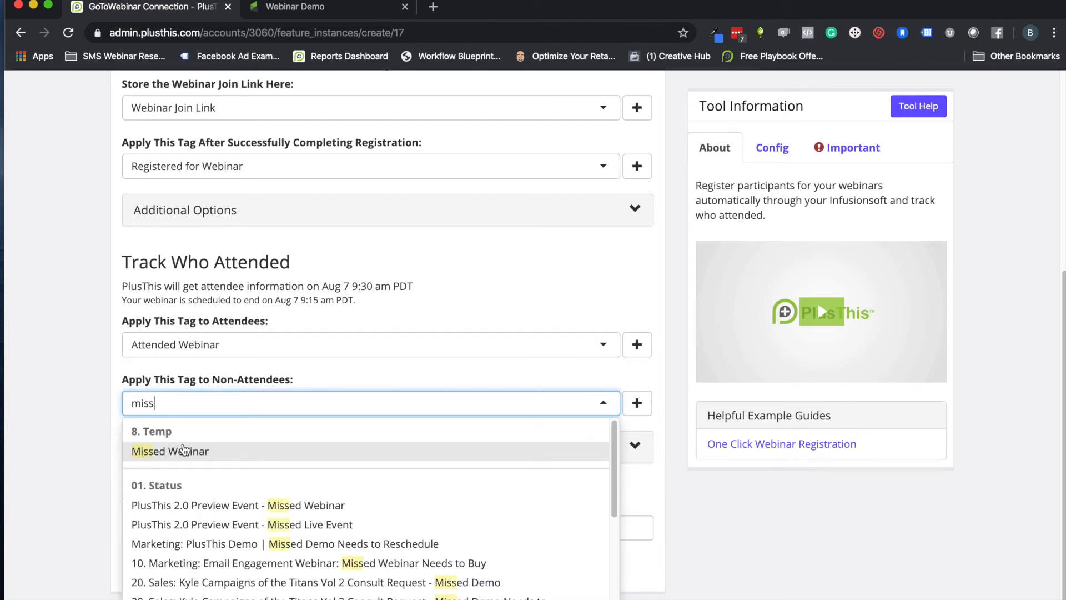
click(184, 450)
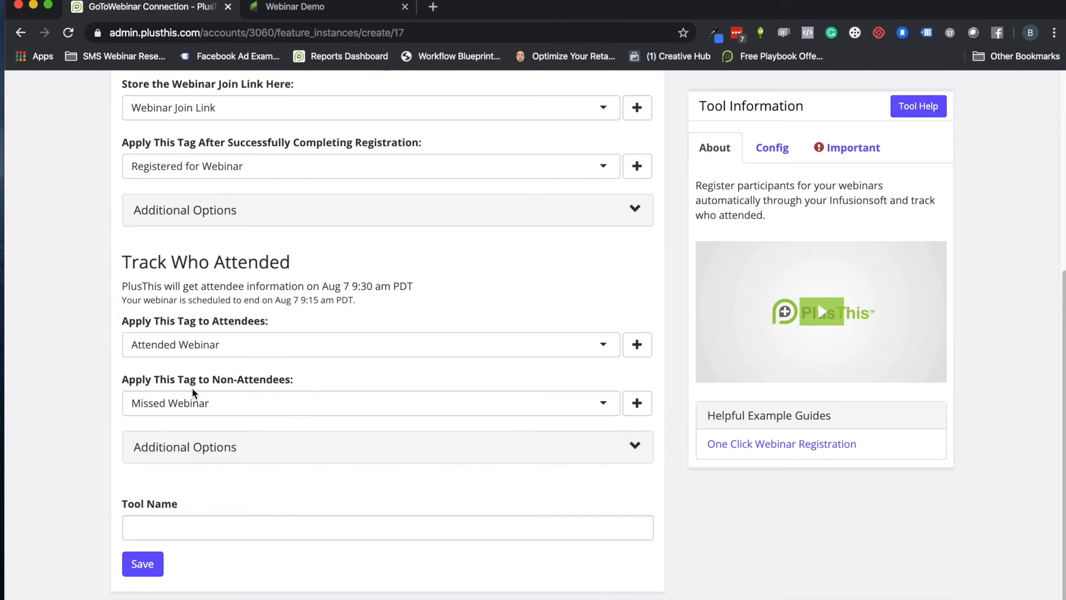
Check the Webinar Demo campaign flow in Infusionsoft, and name the PlusThis connection tool GoToWebinar.
click(297, 11)
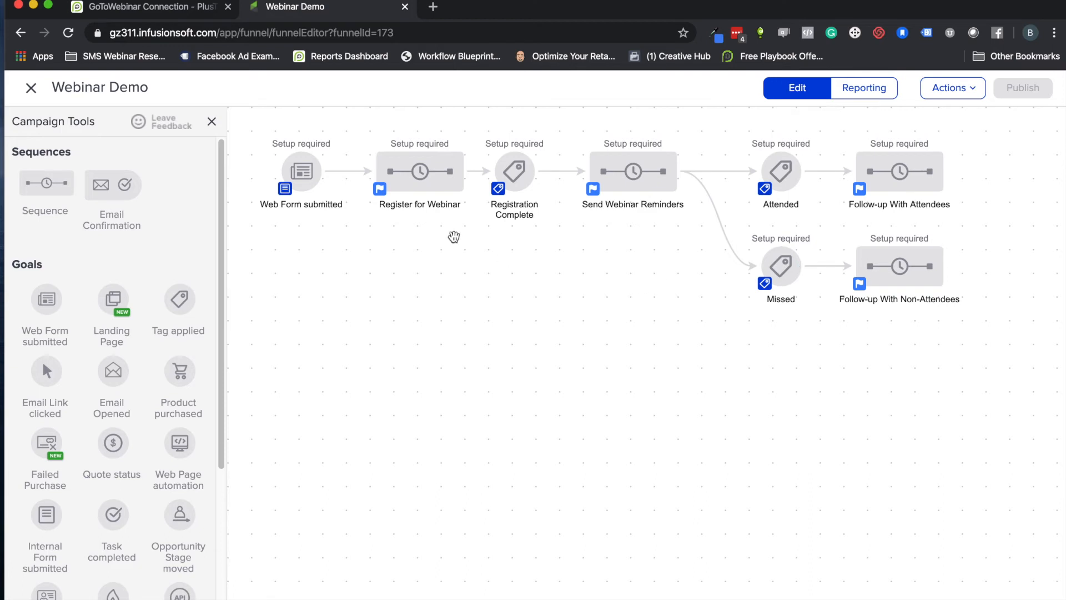
click(140, 7)
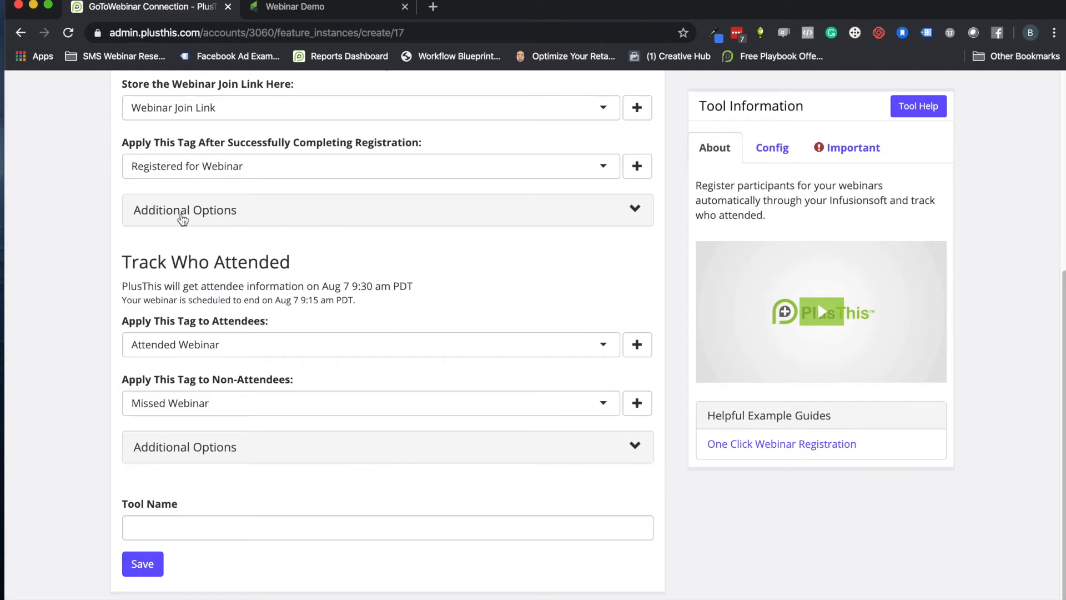
click(167, 523)
text(Go)
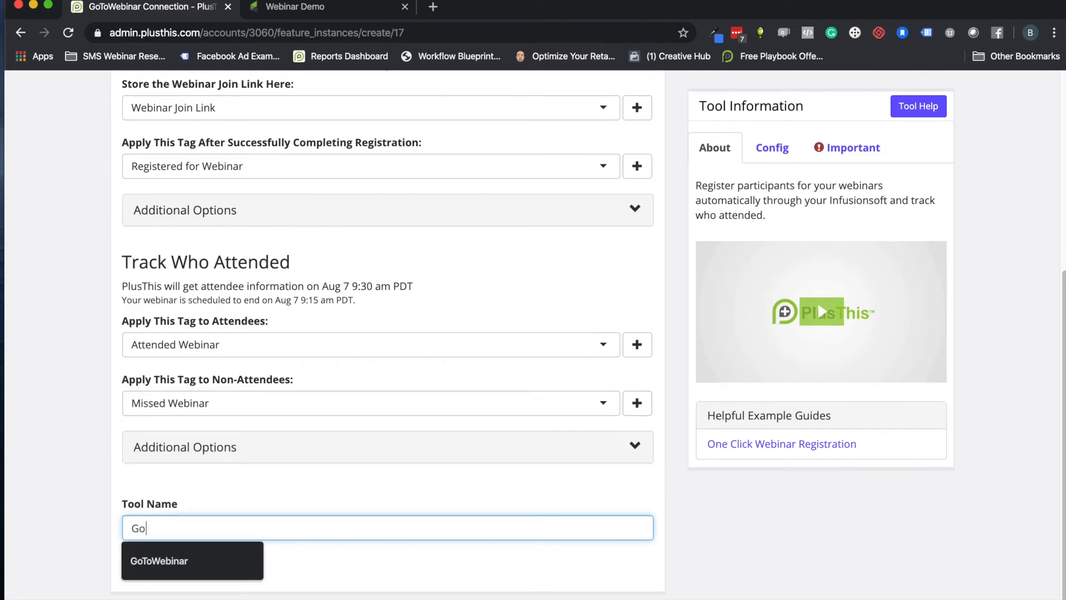
text(ToWebinar)
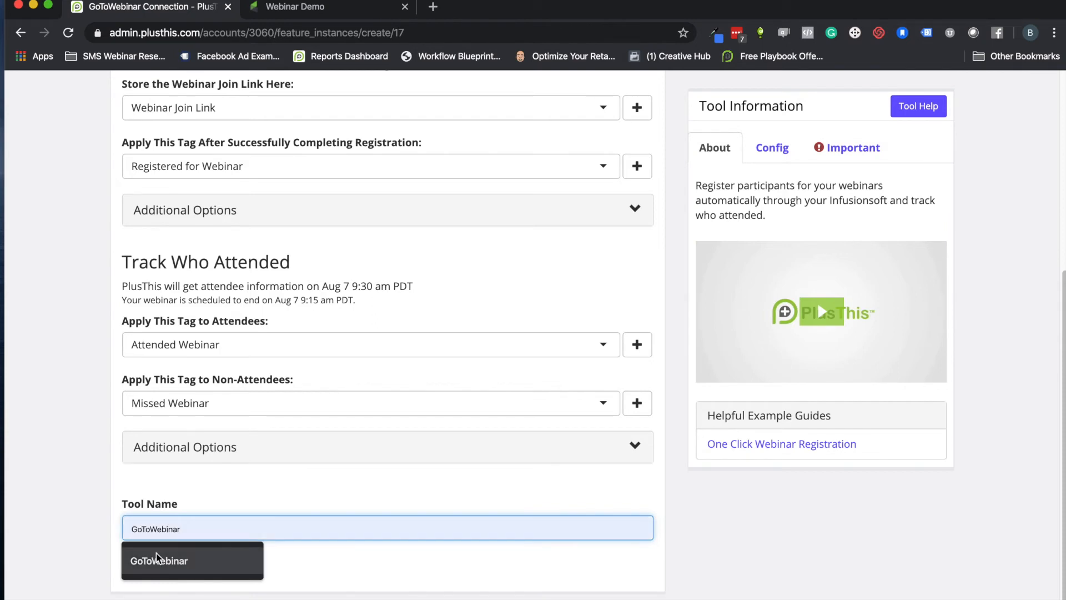
Save the GoToWebinar connection tool and copy its Create Registrants URL.
click(160, 558)
click(160, 556)
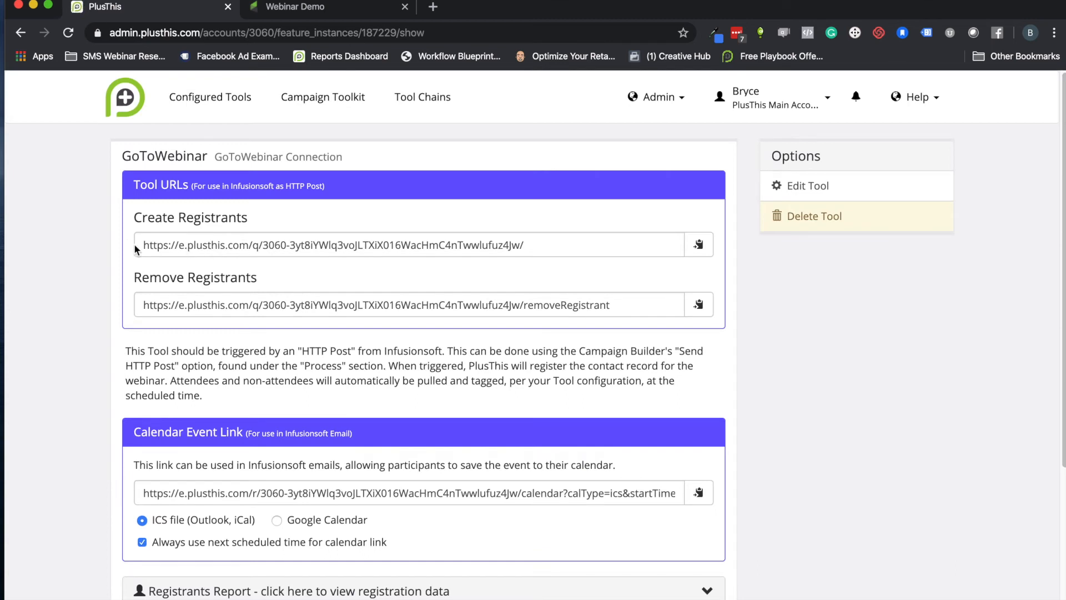
click(698, 245)
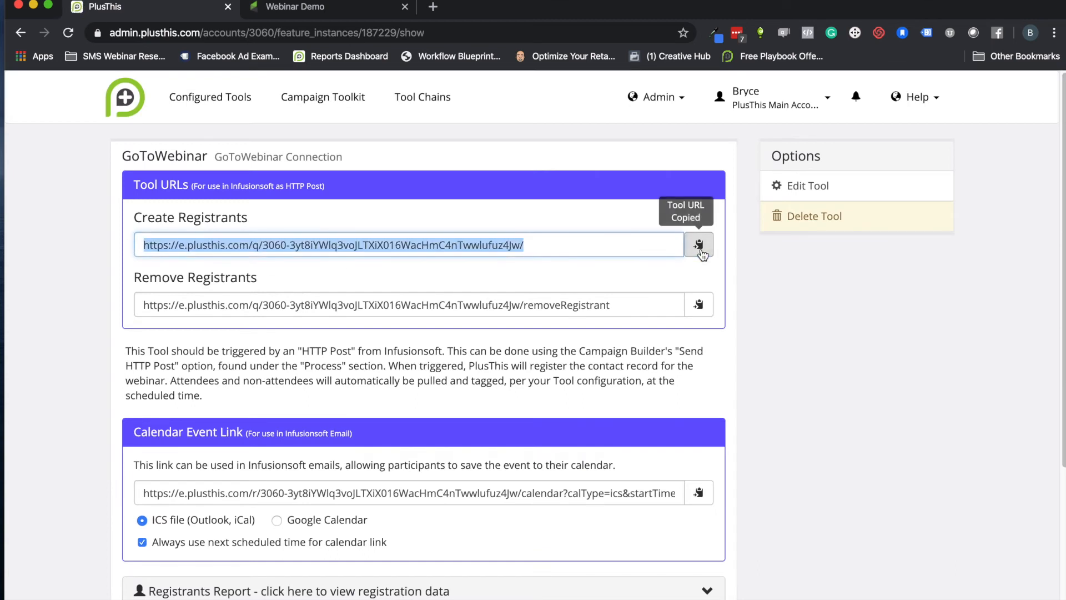
In Infusionsoft's Register for Webinar sequence, set the PlusThis Register for Webinar HTTP post's POST URL to the copied Create Registrants URL.
click(280, 7)
click(410, 173)
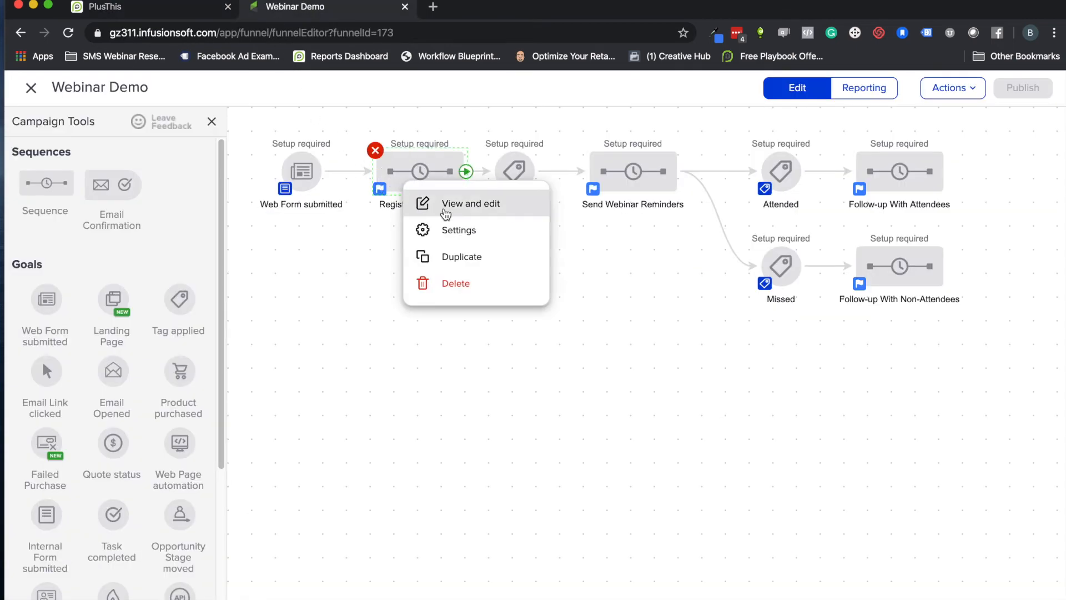
click(456, 204)
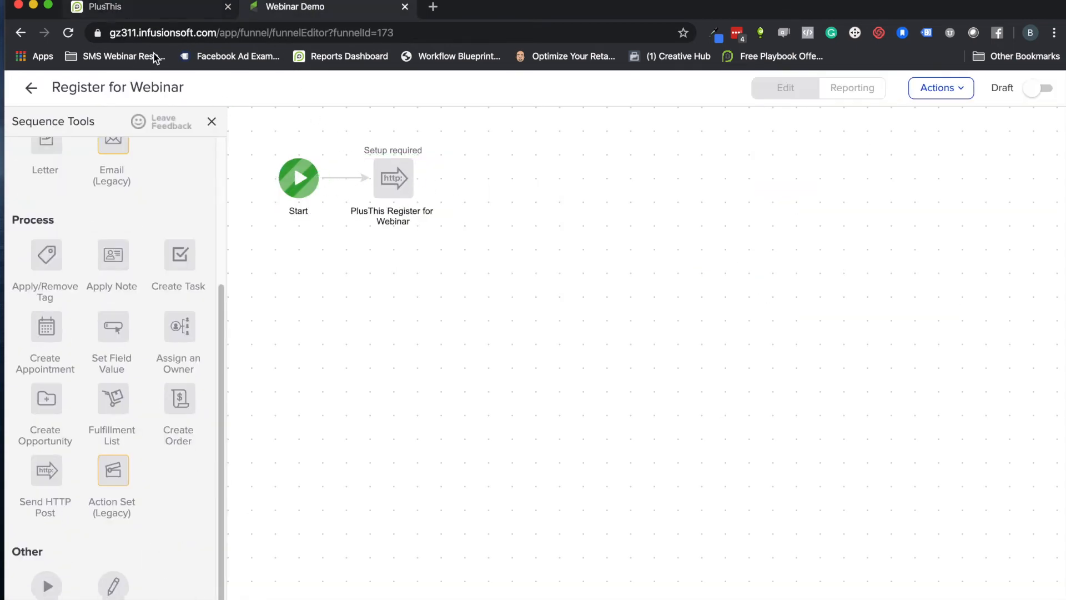
click(398, 185)
click(452, 203)
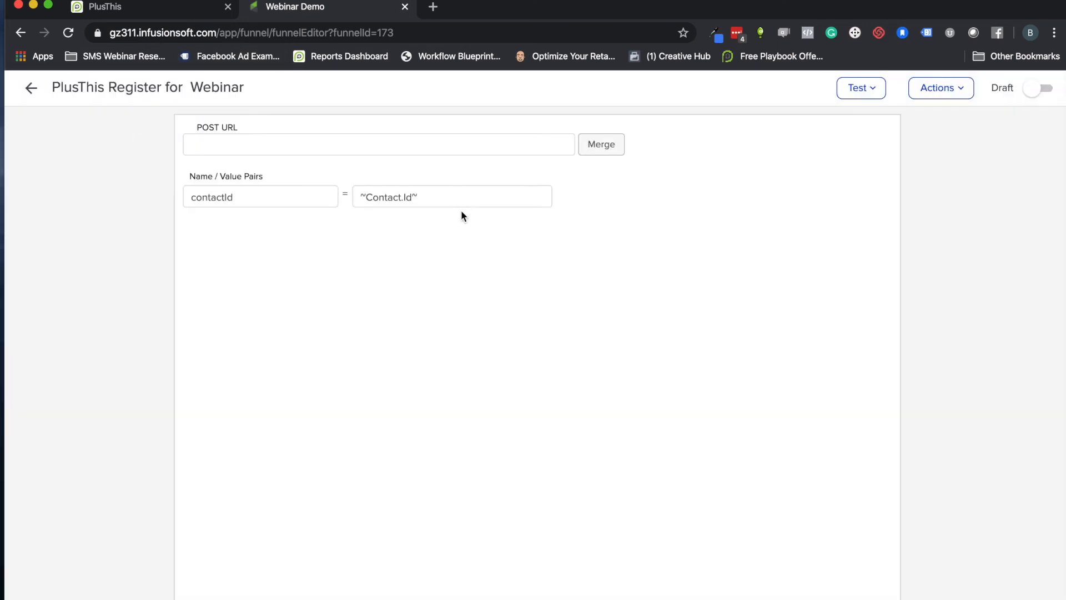
click(375, 143)
key(super+v)
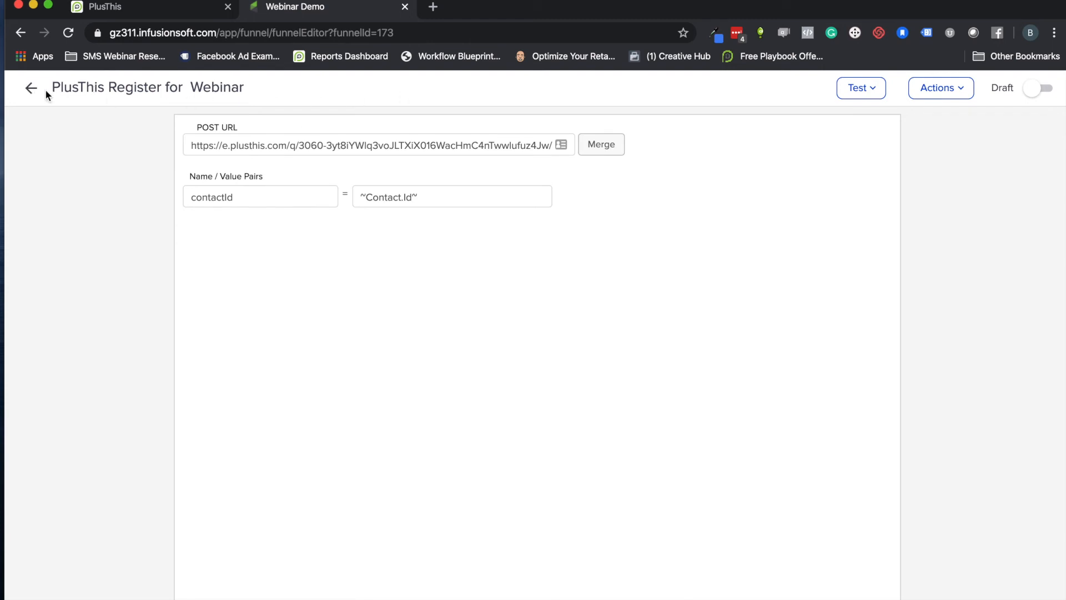
click(31, 88)
click(31, 87)
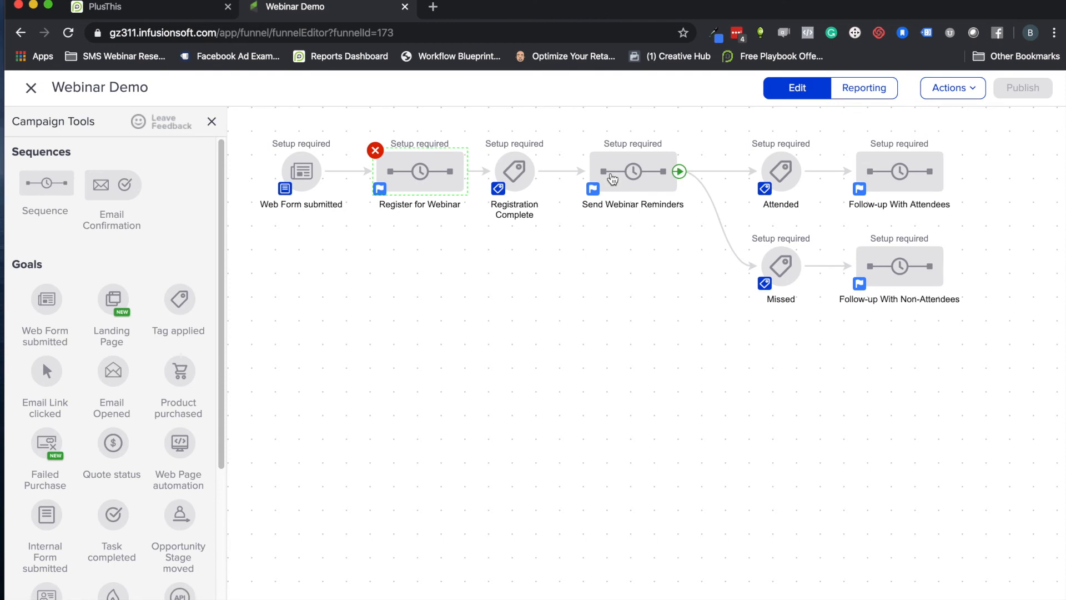
Open the Send Webinar Registration Confirmation email in the Send Webinar Reminders sequence.
click(616, 179)
click(654, 191)
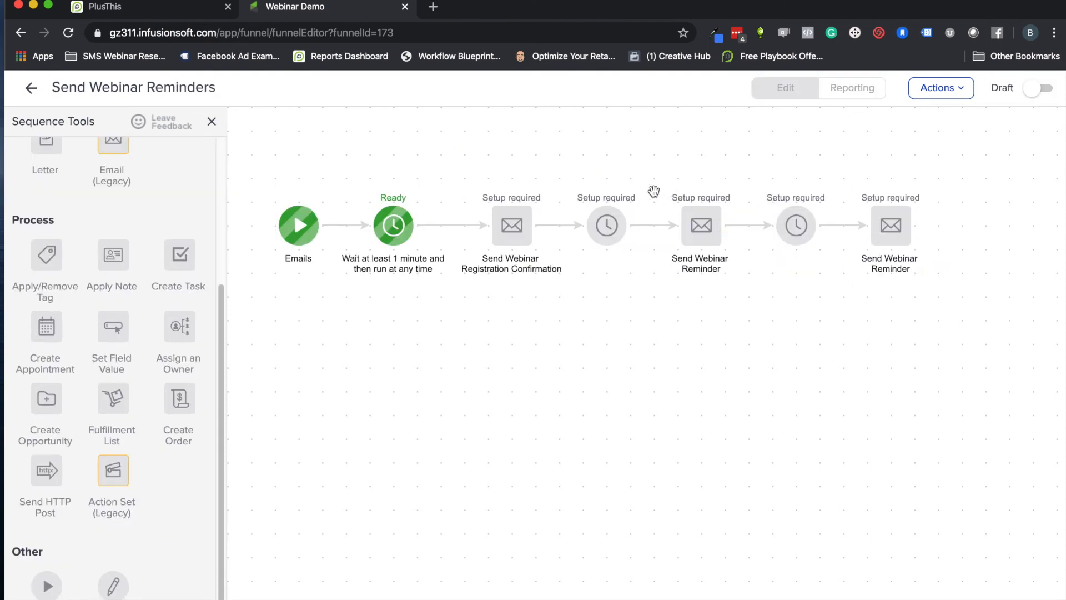
click(510, 226)
click(528, 240)
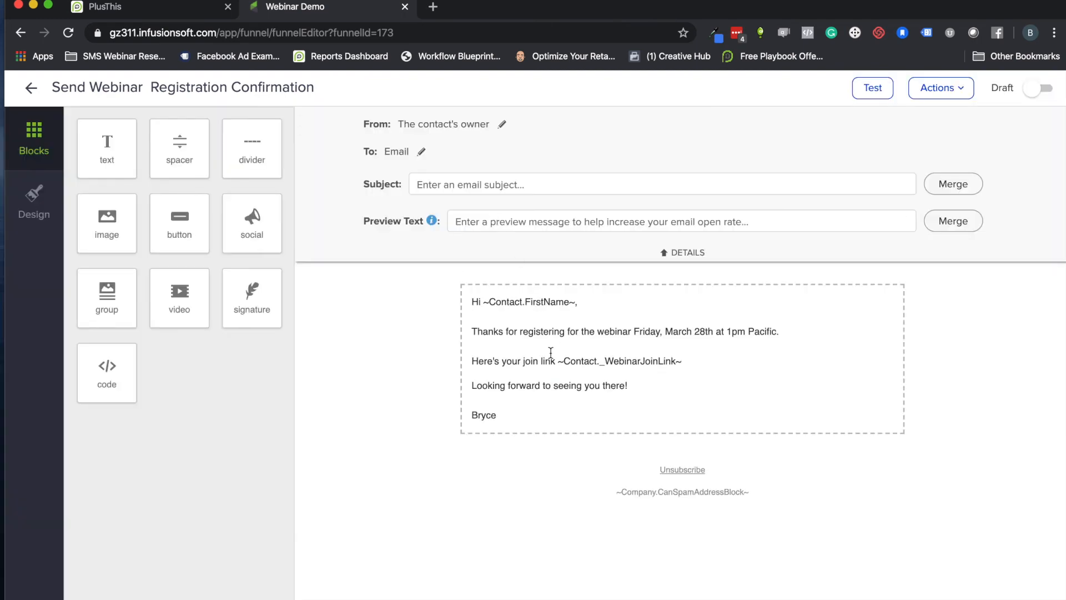
Check the join link line in the confirmation email and look up the Webinar Join Link merge field among the custom contact fields.
drag(556, 356, 578, 389)
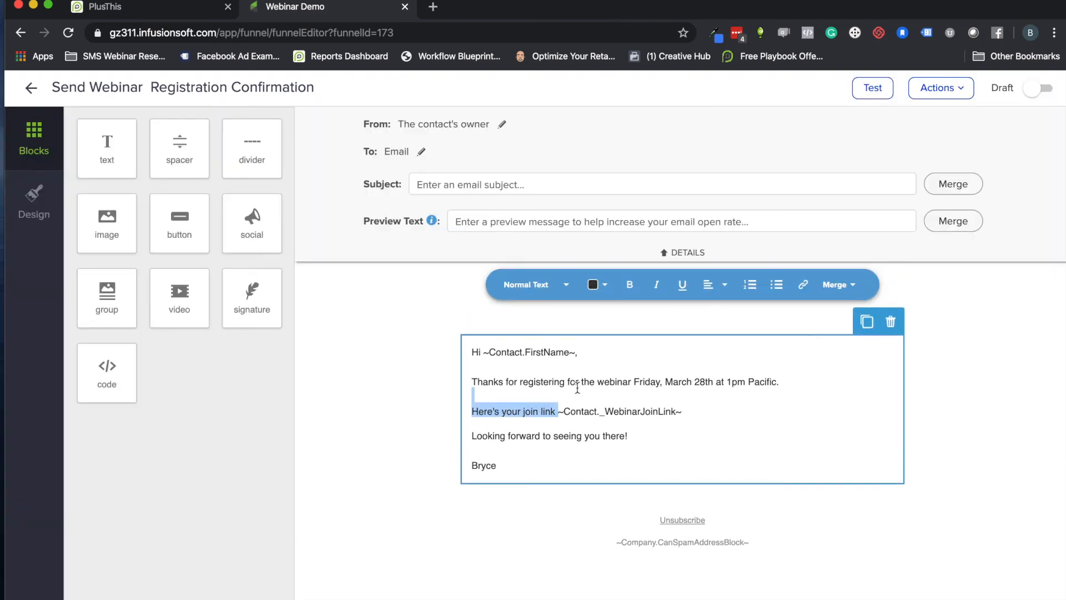
click(559, 411)
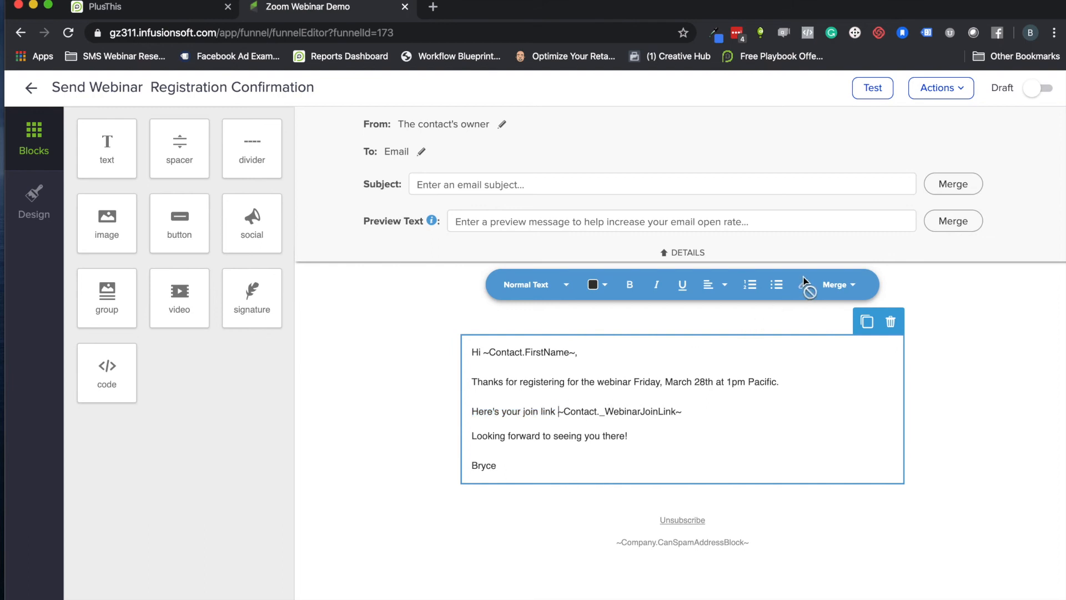
click(836, 284)
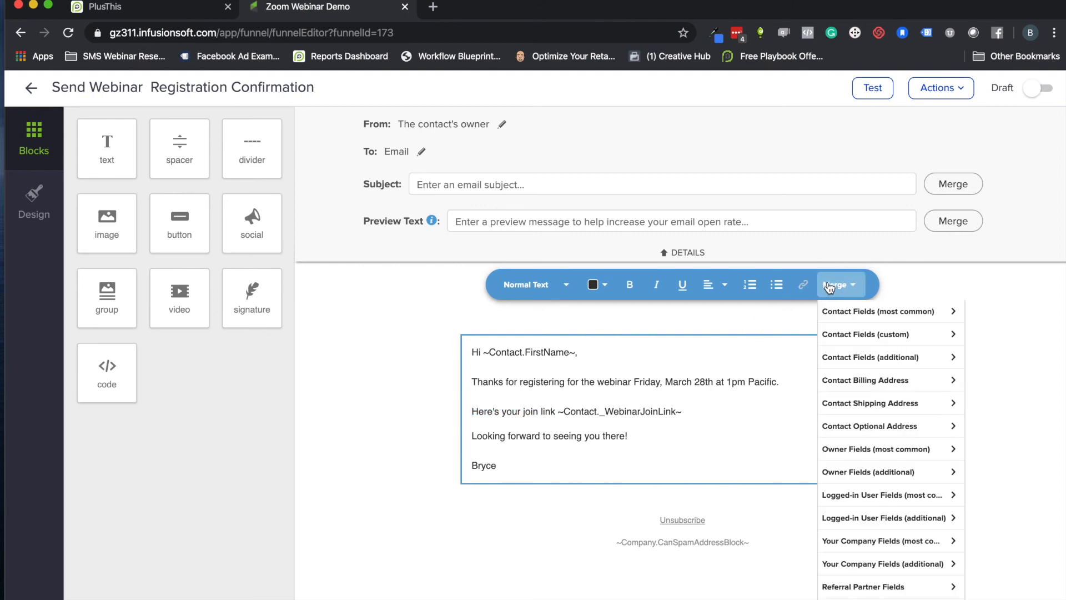
click(858, 334)
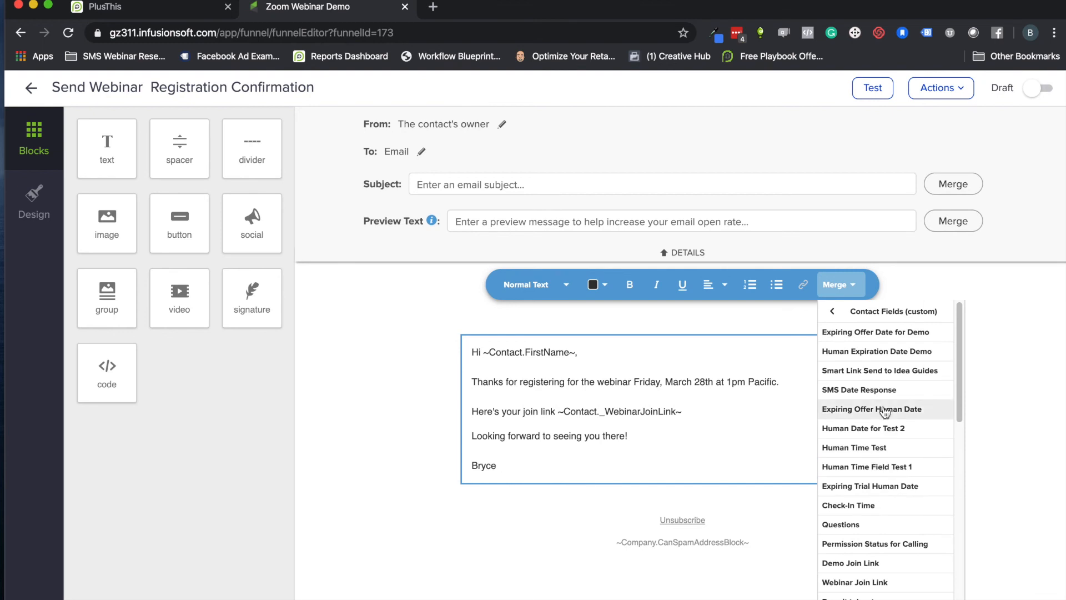
scroll(881, 425, down, 1)
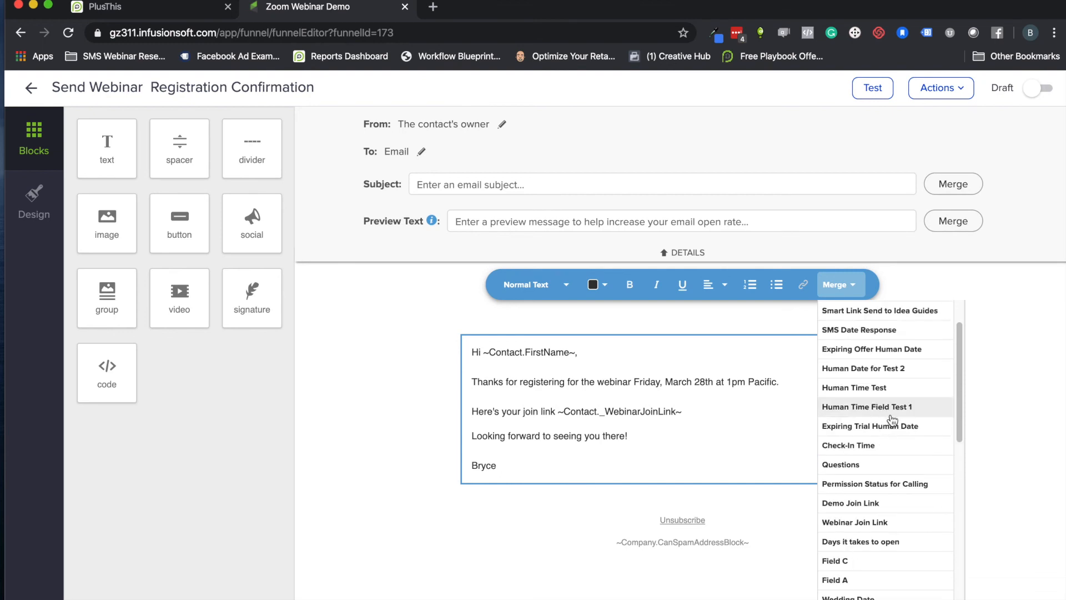
click(691, 411)
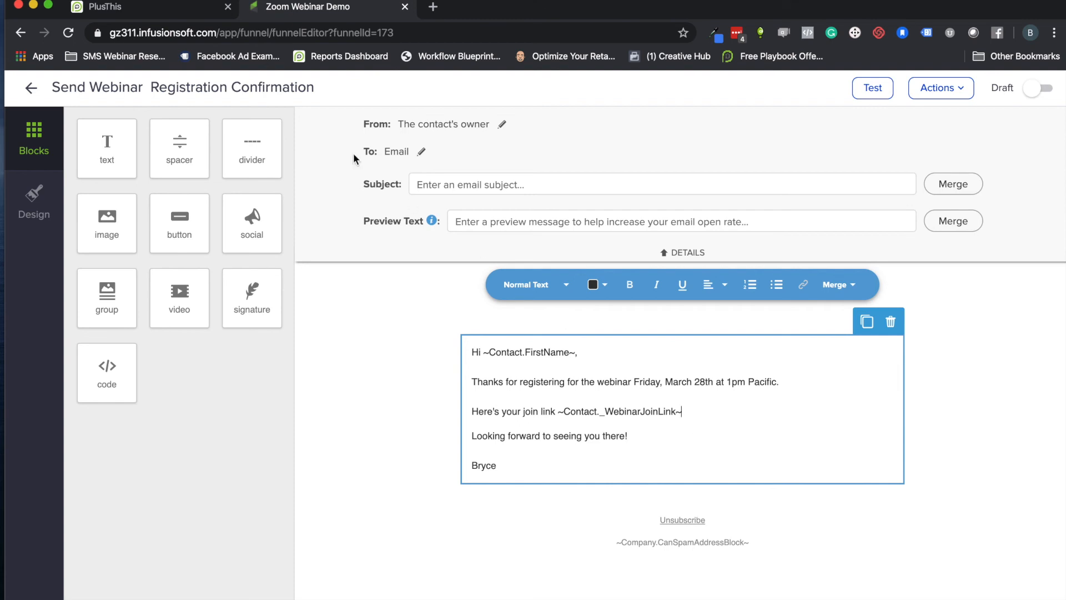
Switch to PlusThis and review the GoToWebinar tool's URLs, calendar event link and report sections.
click(172, 8)
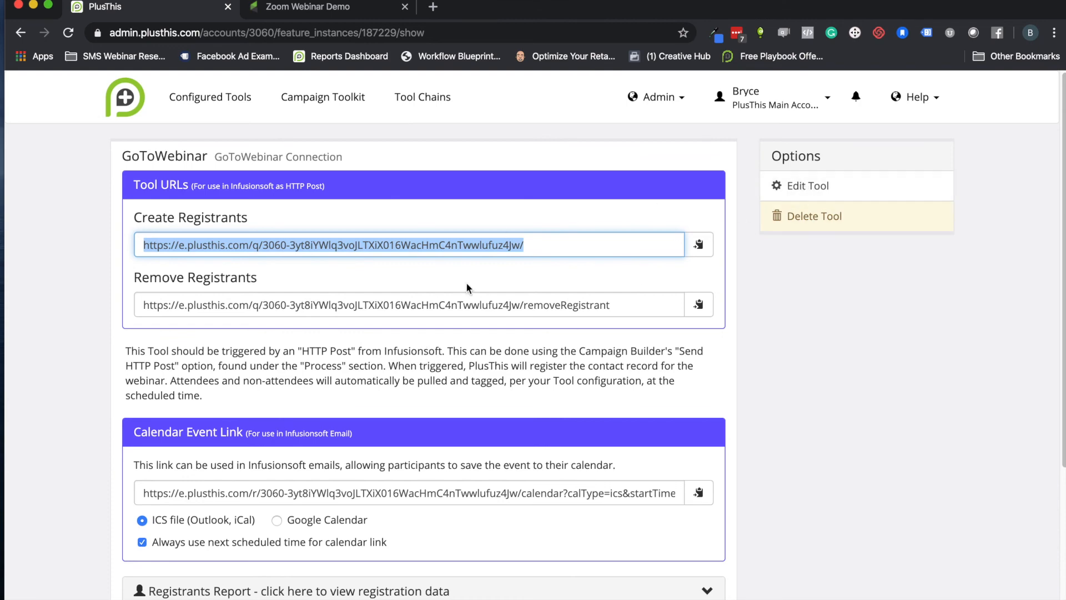
scroll(274, 239, down, 2)
scroll(184, 239, up, 2)
click(61, 246)
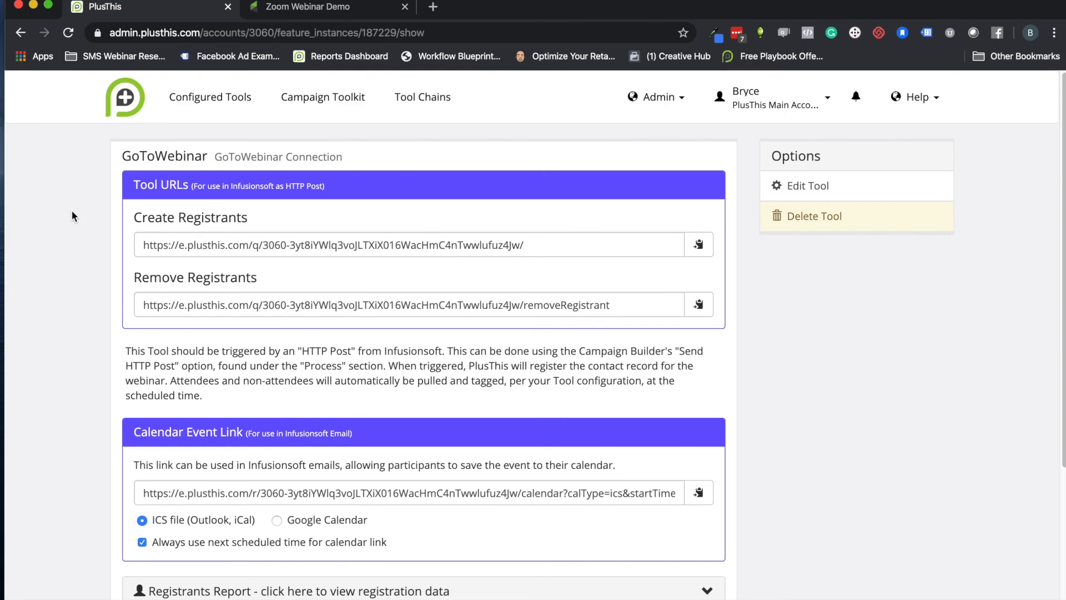
scroll(135, 218, down, 5)
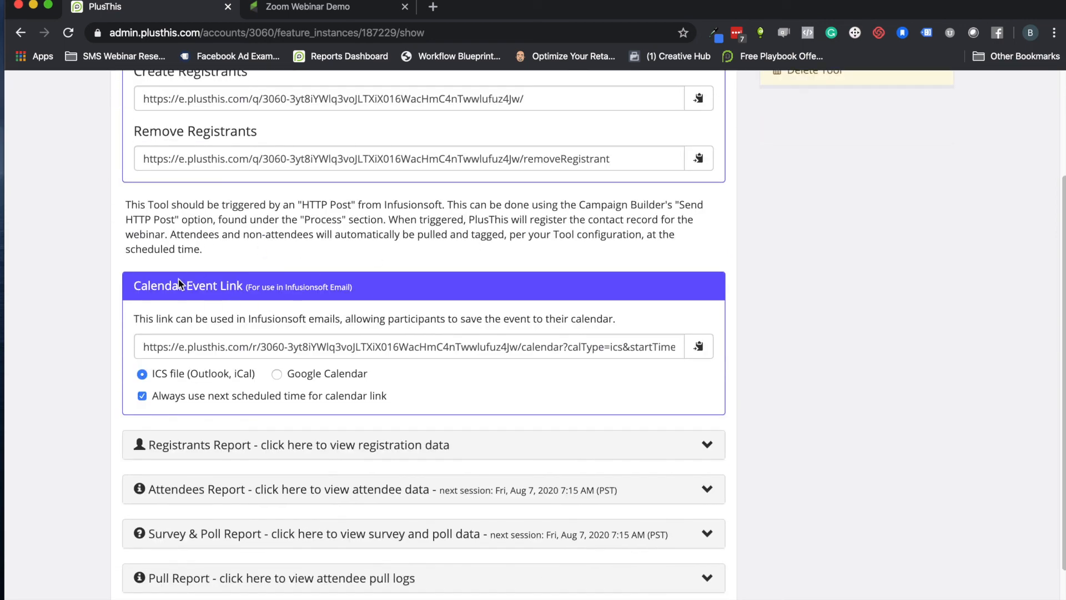
scroll(210, 322, down, 2)
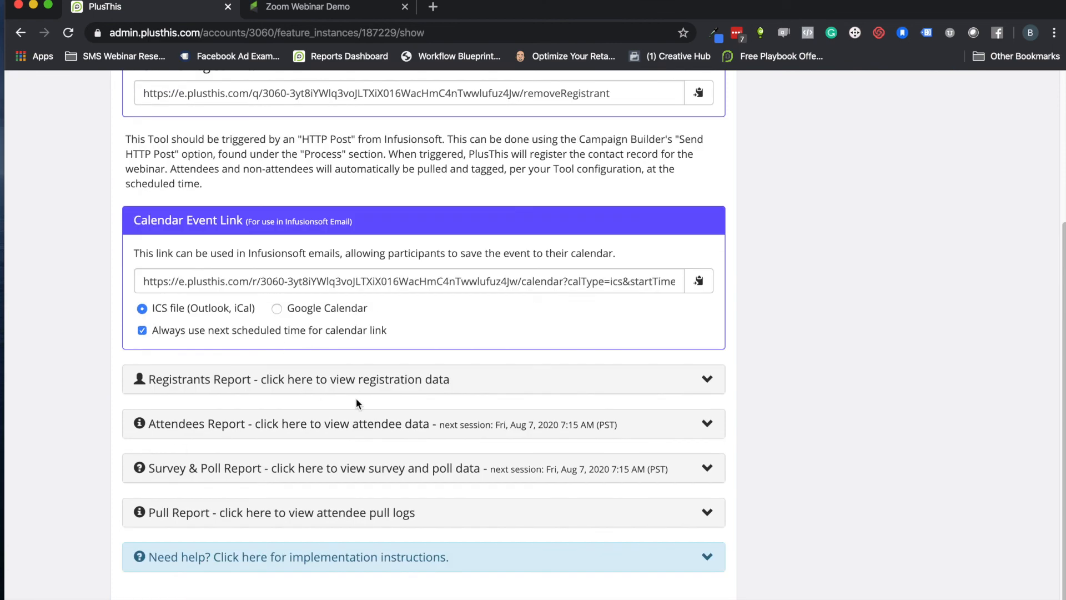
scroll(368, 383, up, 5)
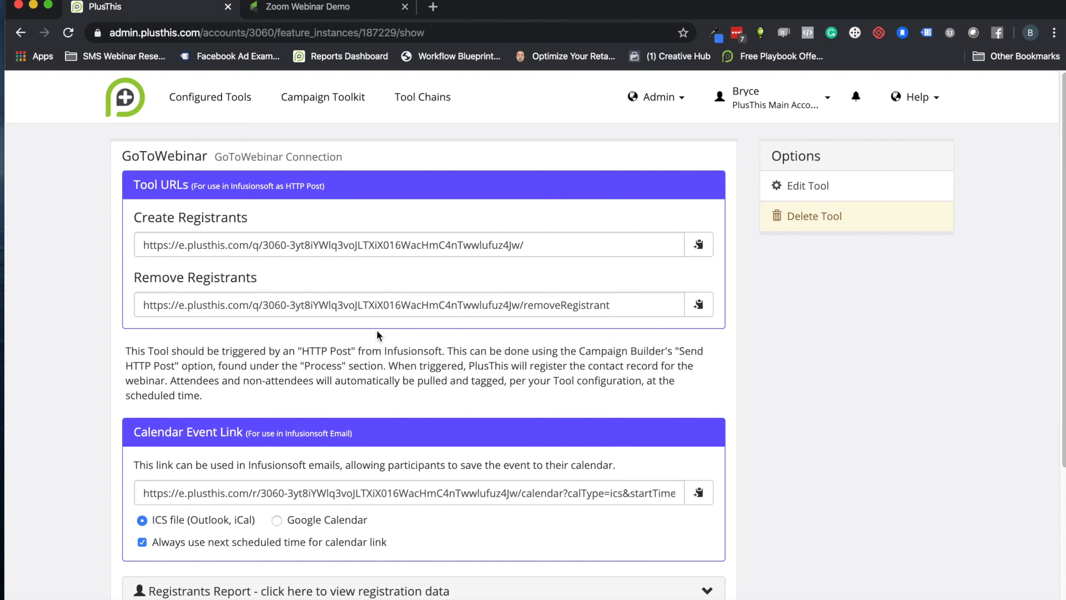
Open the GoToWebinar tool for editing and examine its Config and Important help information.
click(811, 187)
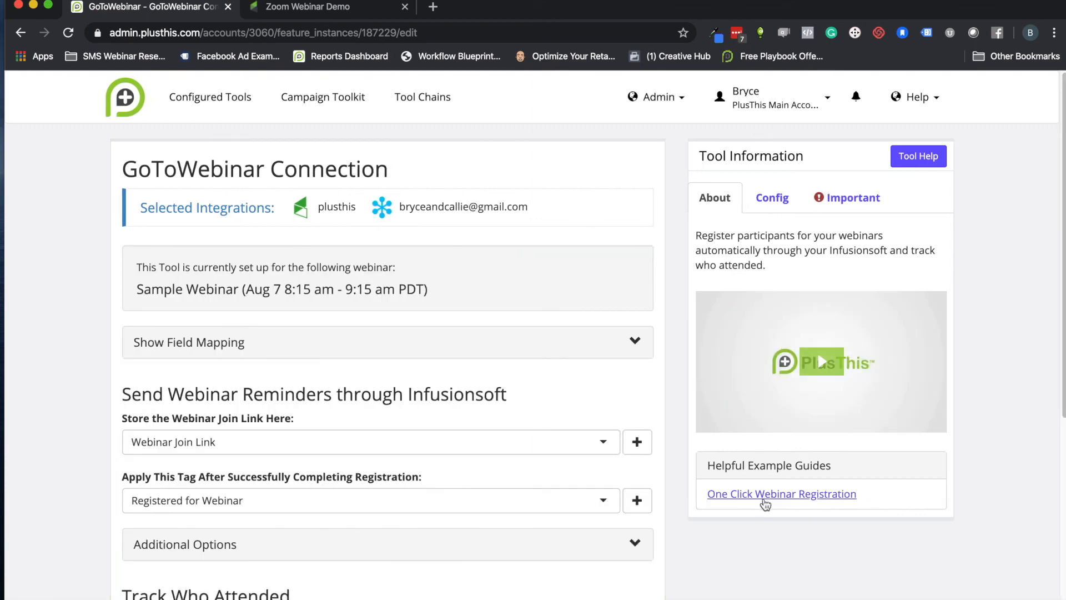
click(771, 197)
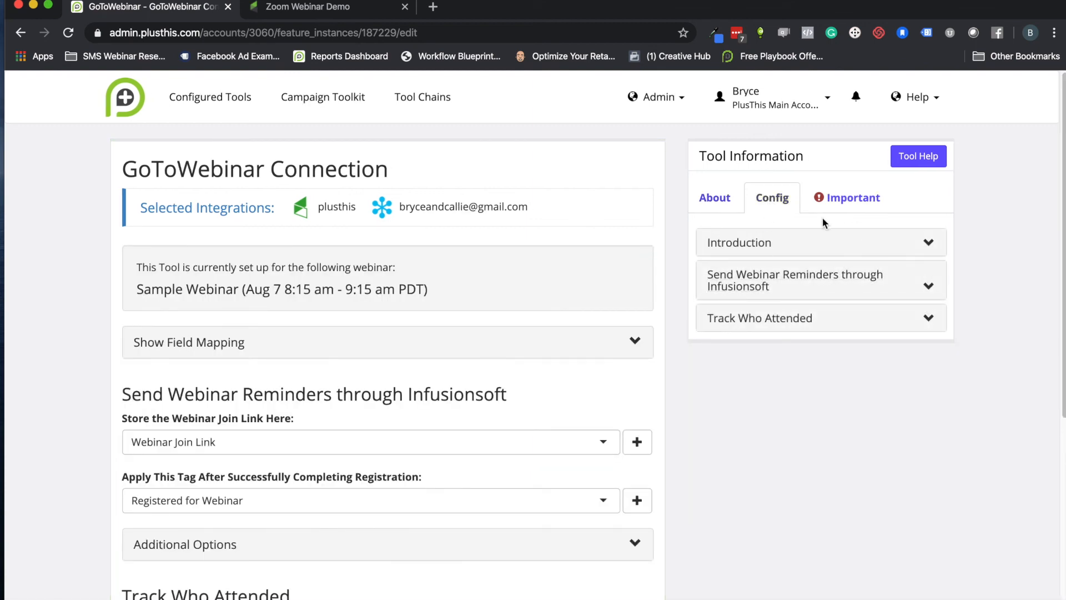
click(839, 198)
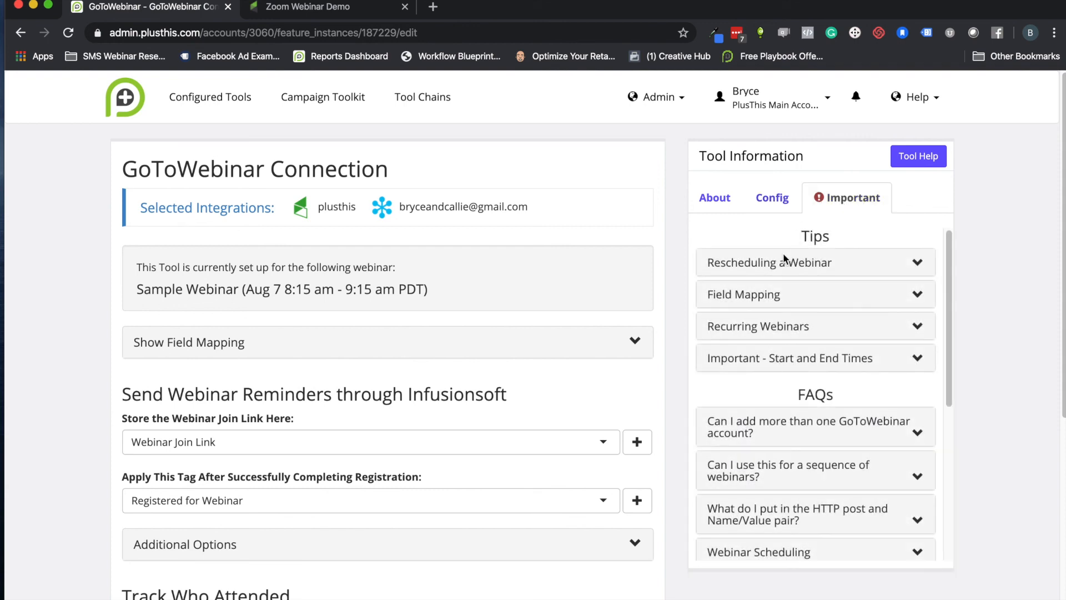